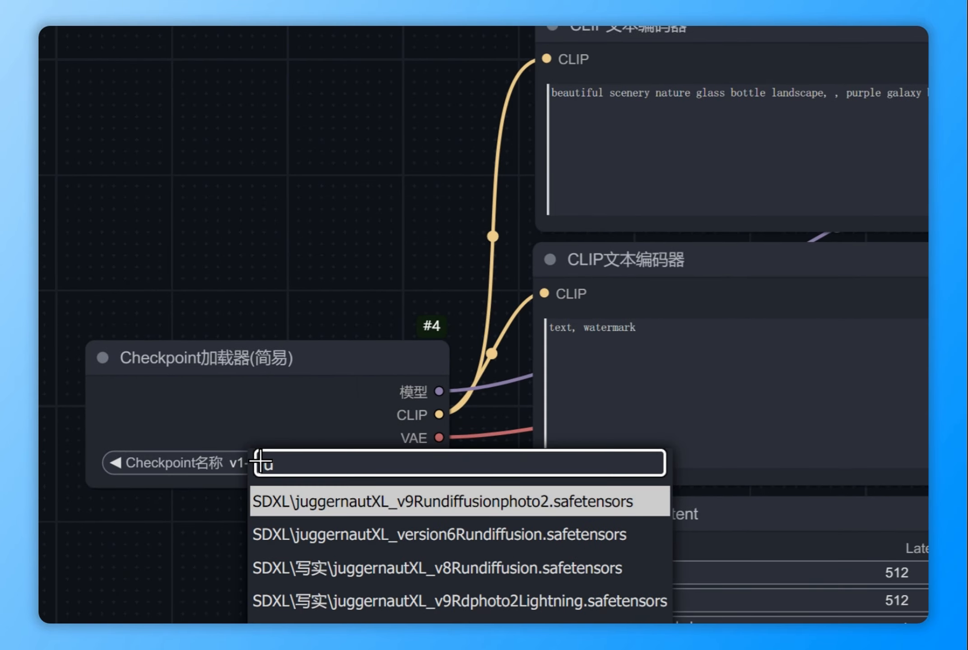
- Load the juggernautXL_v9Rundiffusionphoto2.safetensors checkpoint and branch a model-only LoRA loader from its model output
key(Return)
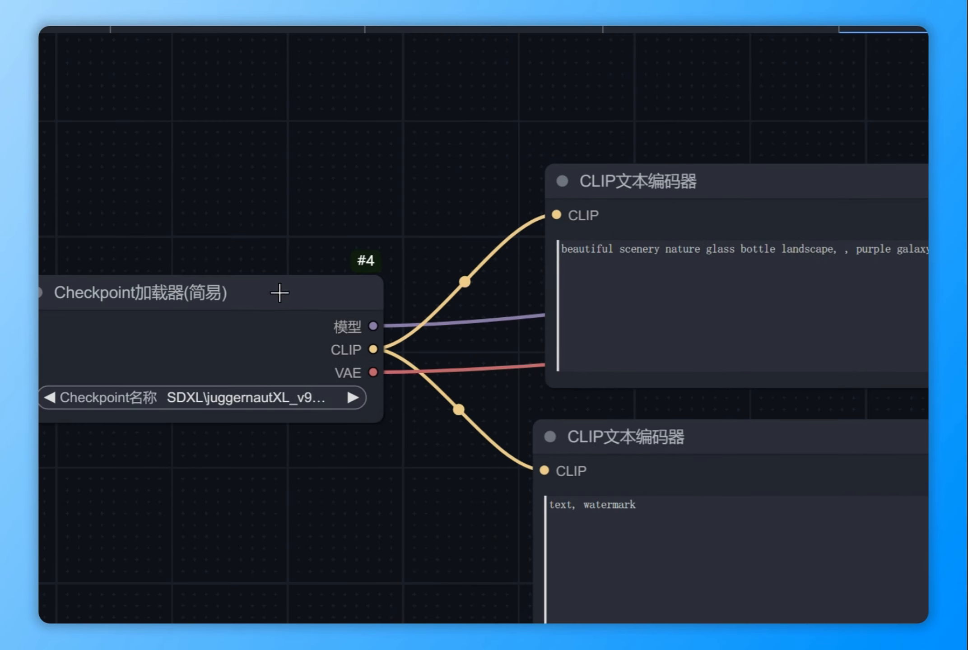
drag(280, 293, 278, 280)
drag(373, 326, 119, 598)
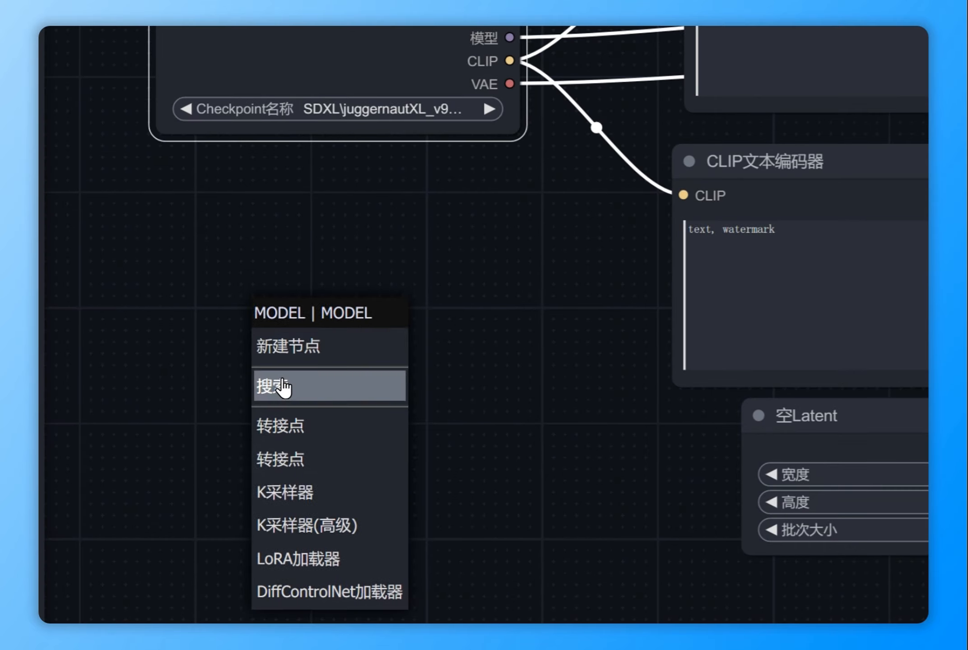
click(281, 389)
text(lora)
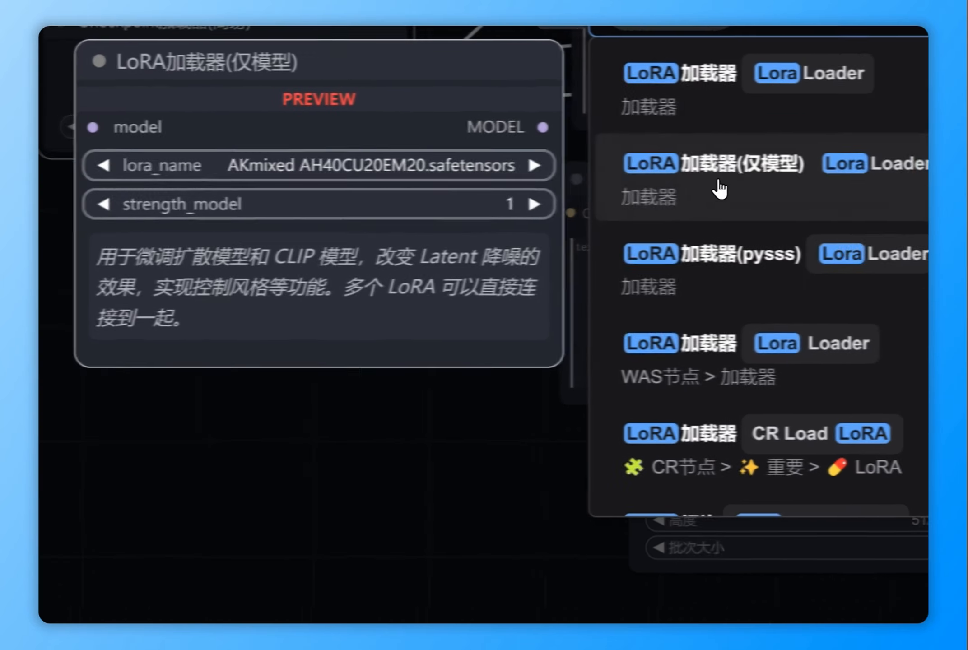
click(720, 189)
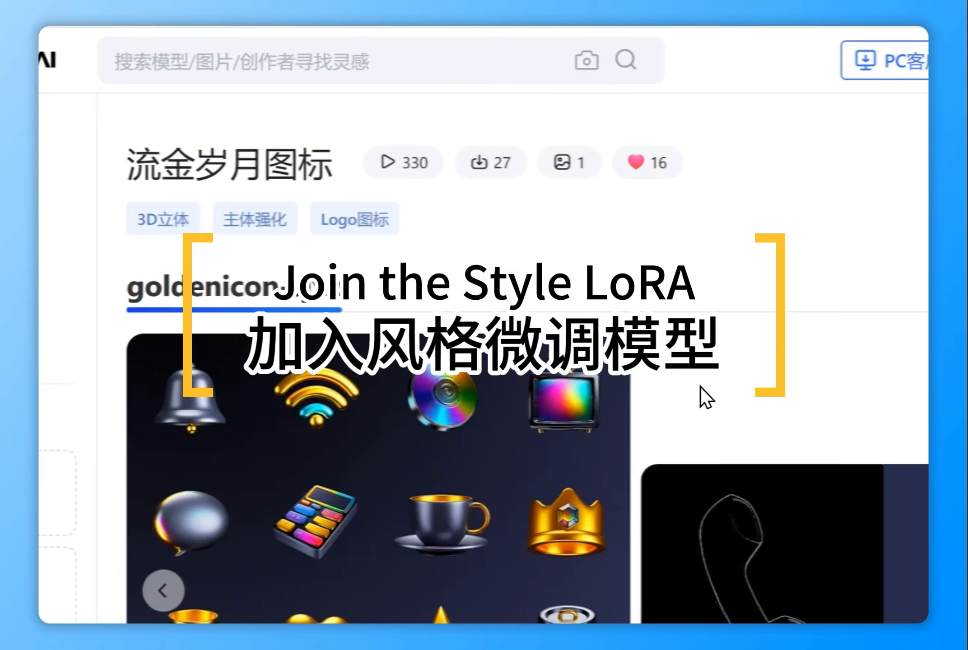
- Set the first LoRA loader to the style model 自制\goldenicon\goldenicon-sjxz00-v1.0.safetensors
scroll(255, 210, down, 5)
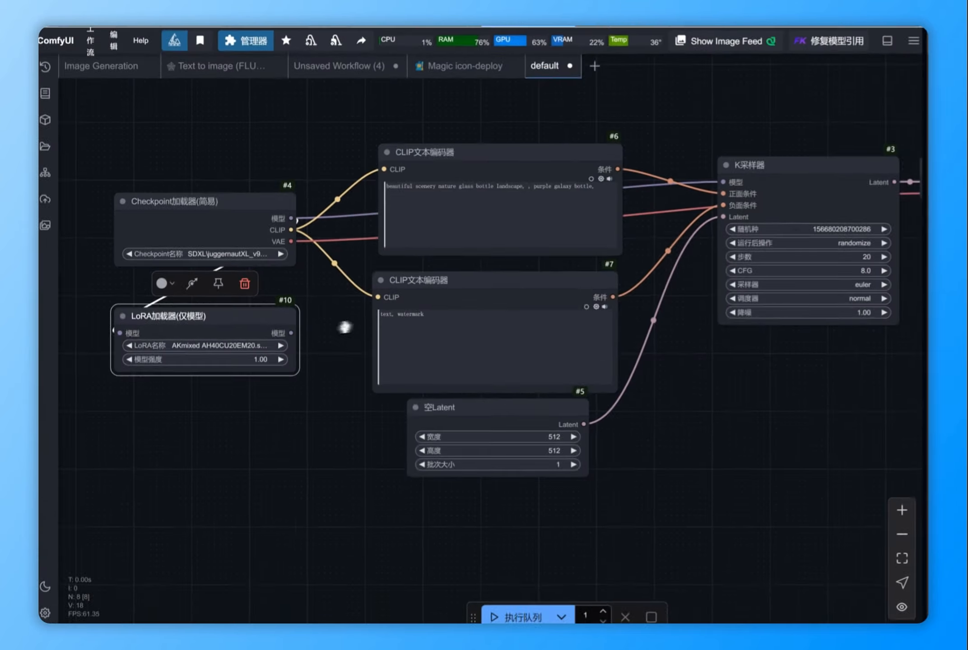
click(196, 342)
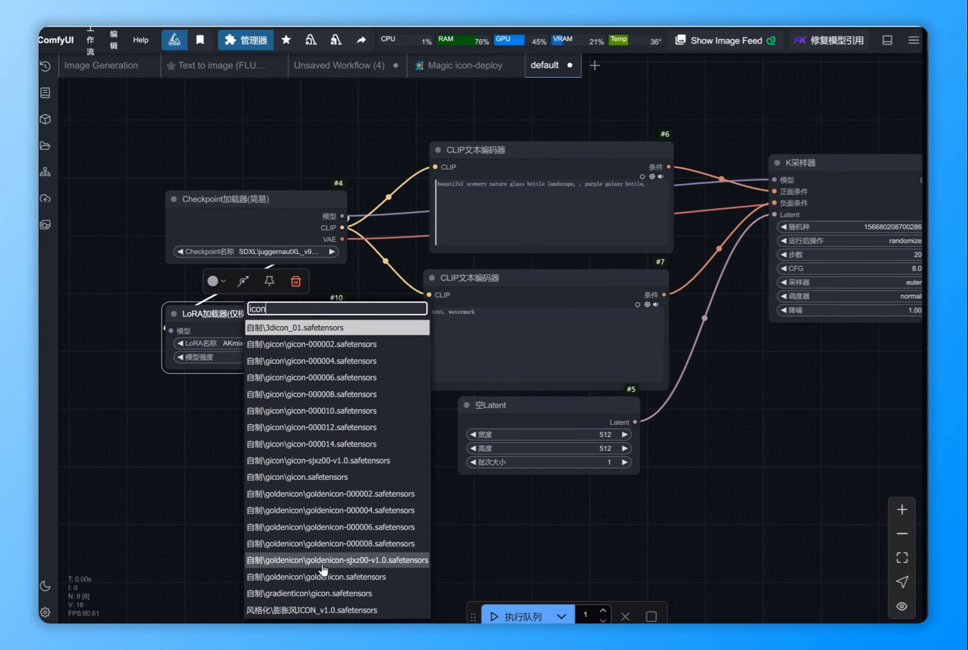
click(406, 610)
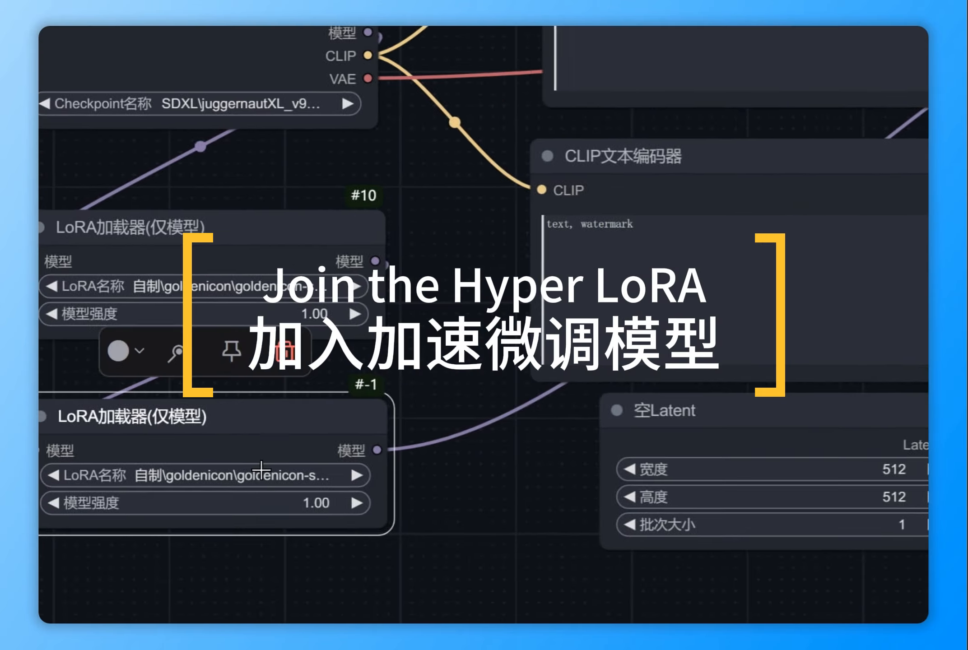
- Set the second chained LoRA loader to the Hyper-SDXL-8steps-lora model
click(433, 464)
text(hy)
click(361, 396)
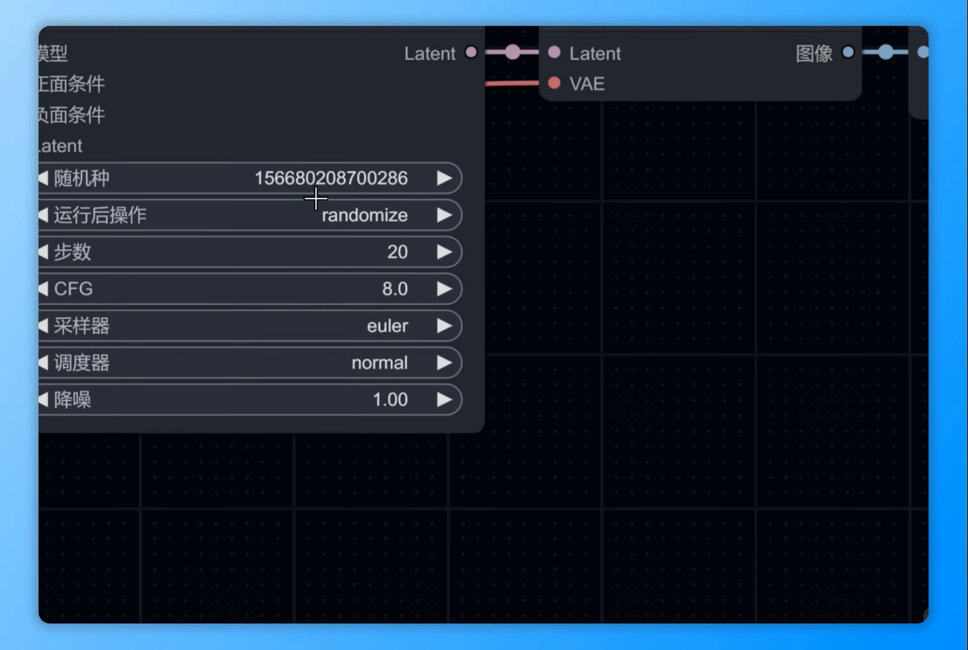
- Set the K采样器 node to 8 steps and a CFG of 1.0
click(398, 255)
text(8)
key(Return)
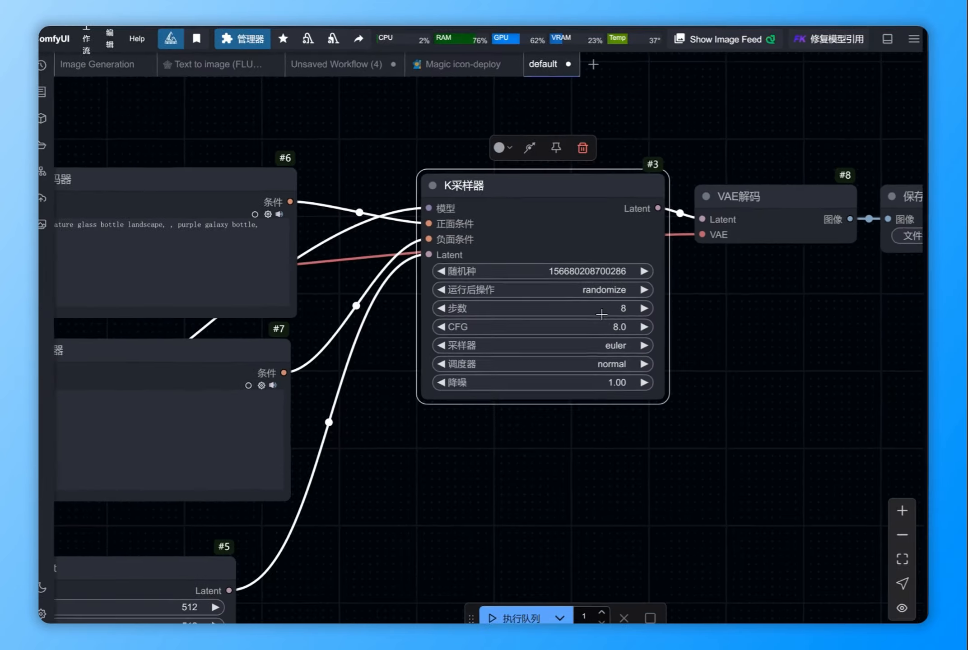
click(359, 427)
text(1)
key(Return)
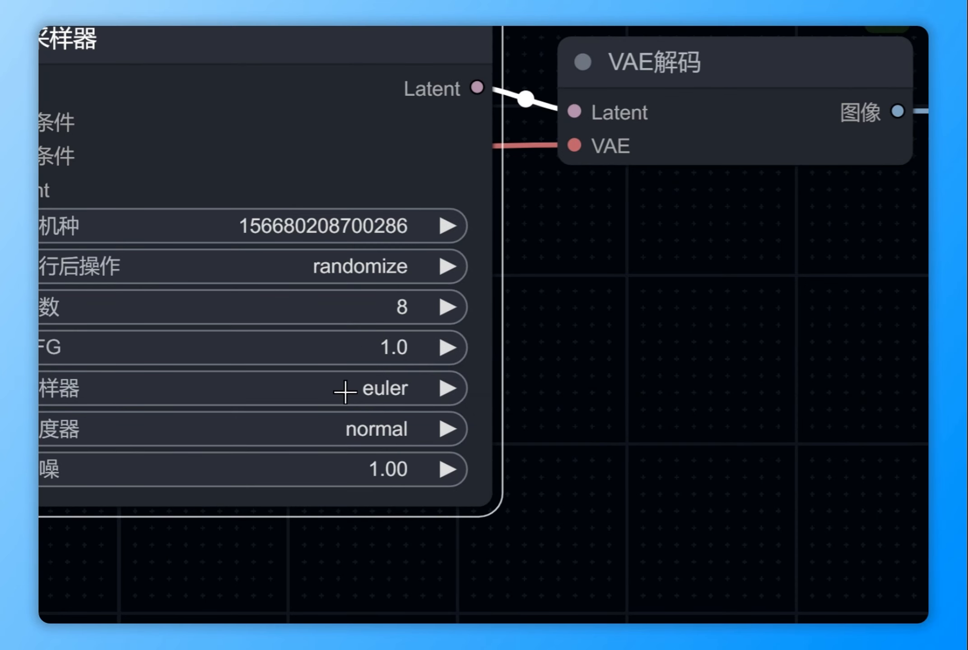
- Set the K采样器 node's sampler to ddim and its scheduler to sgm_uniform
click(356, 385)
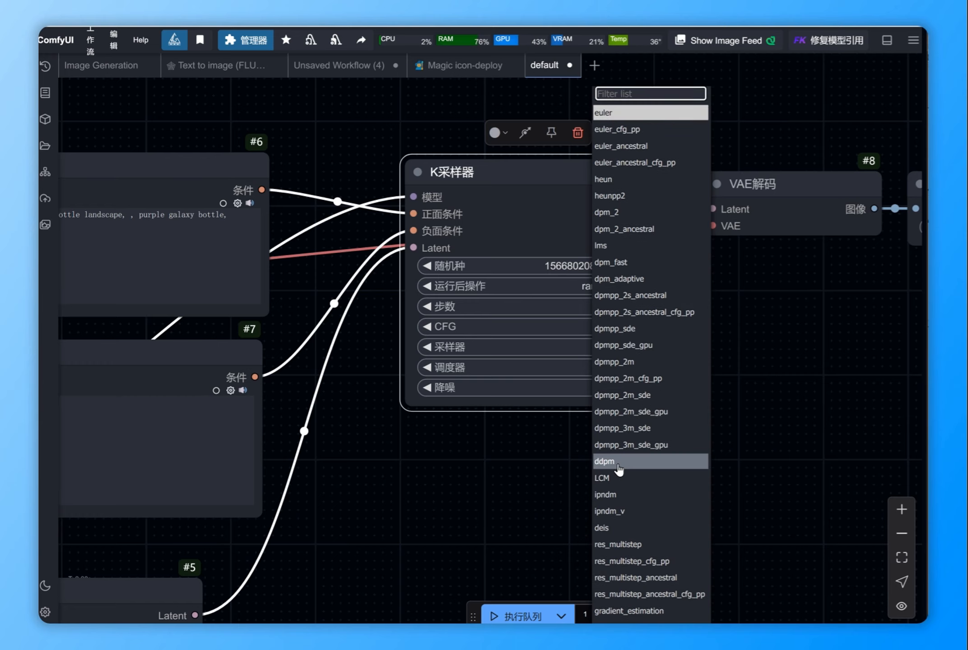
text(ddim)
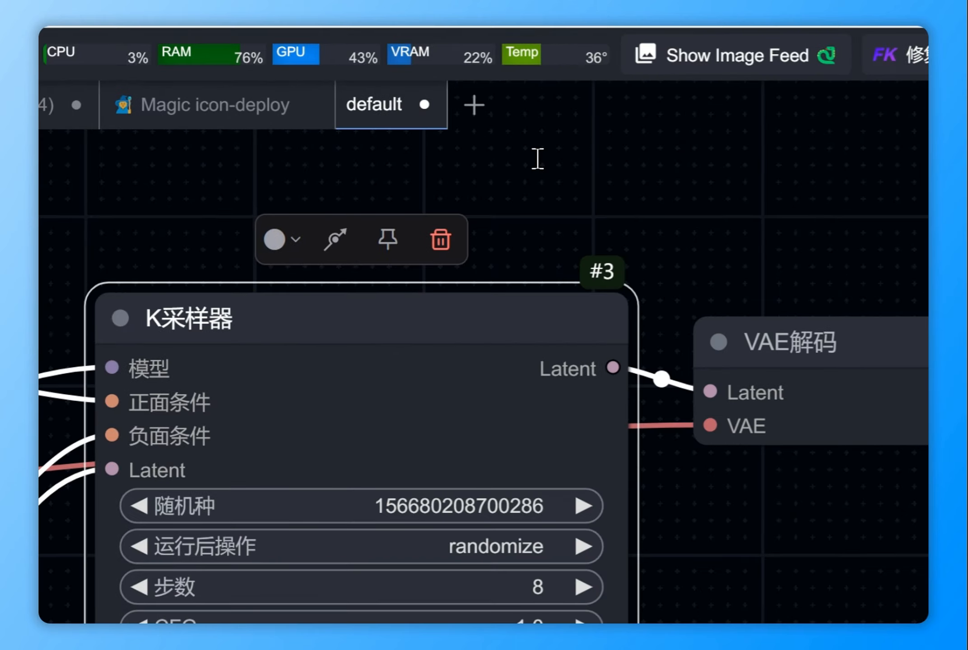
click(602, 367)
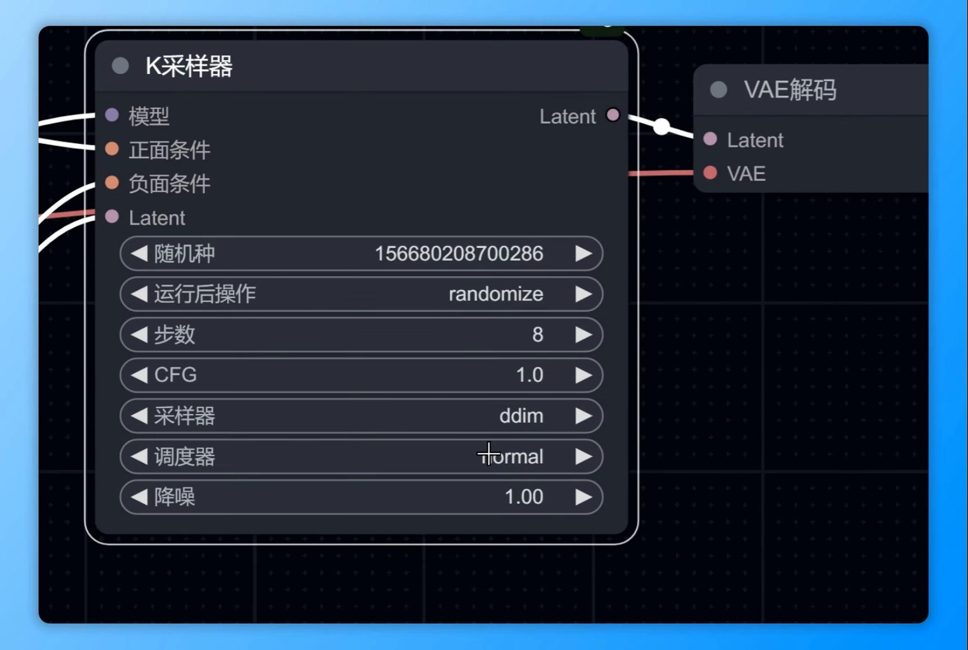
click(487, 454)
text(sgm)
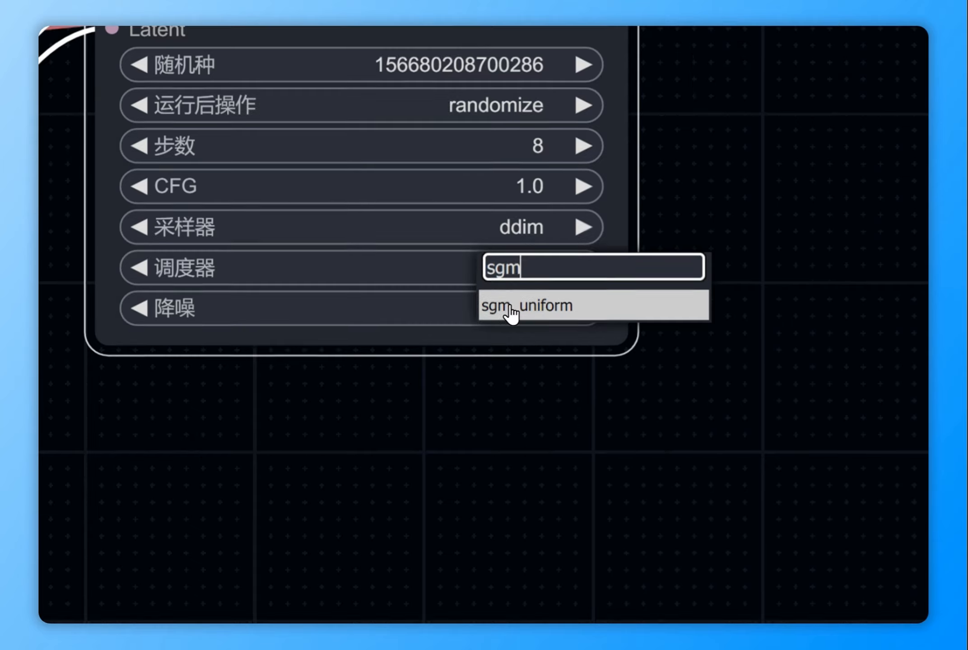
click(527, 495)
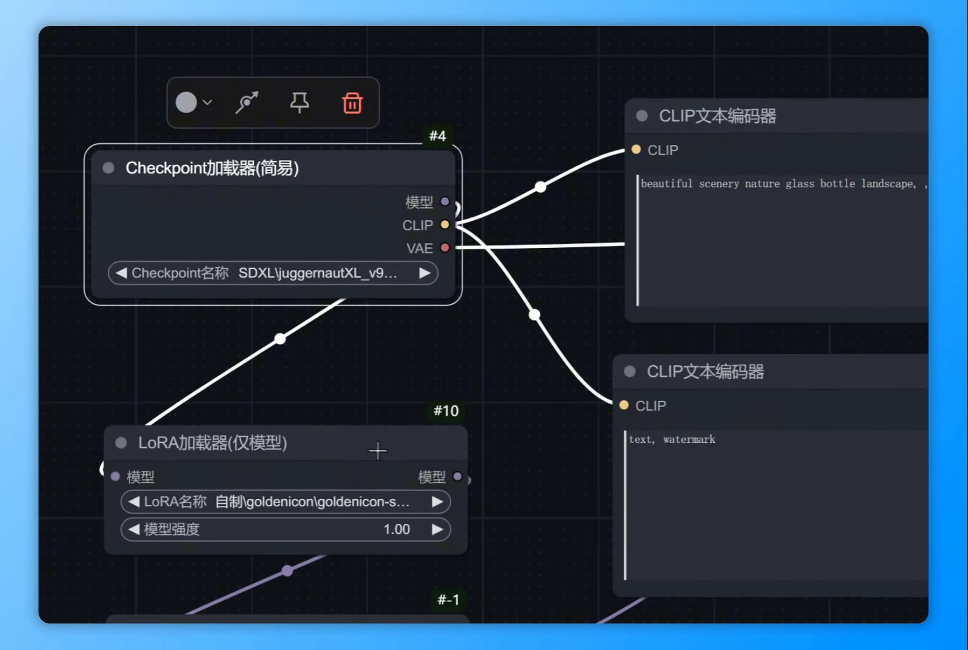
- Set the 空Latent node's width and height to 1024
click(378, 621)
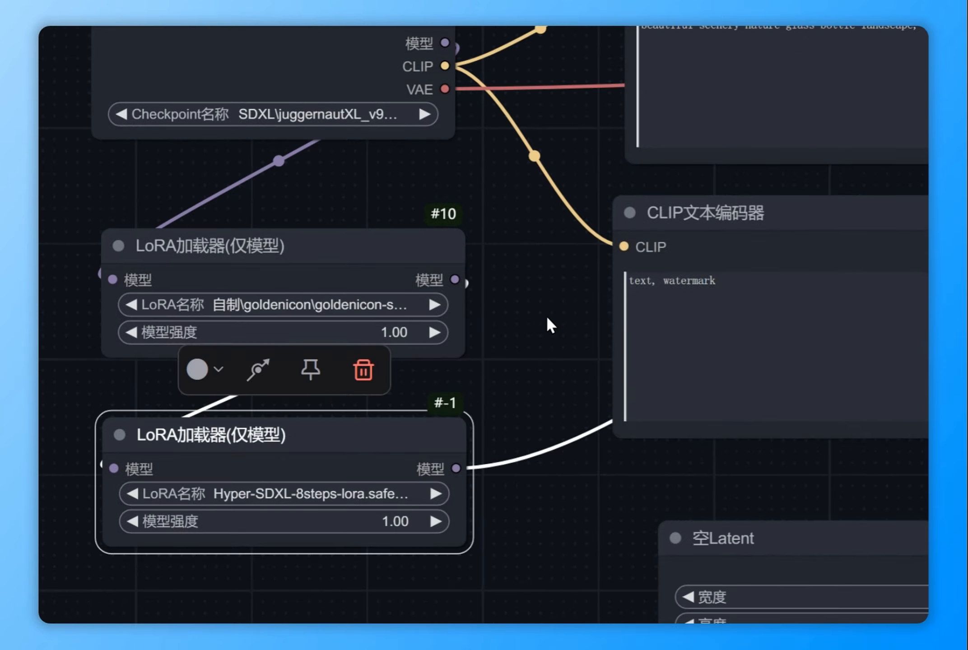
click(809, 116)
click(404, 240)
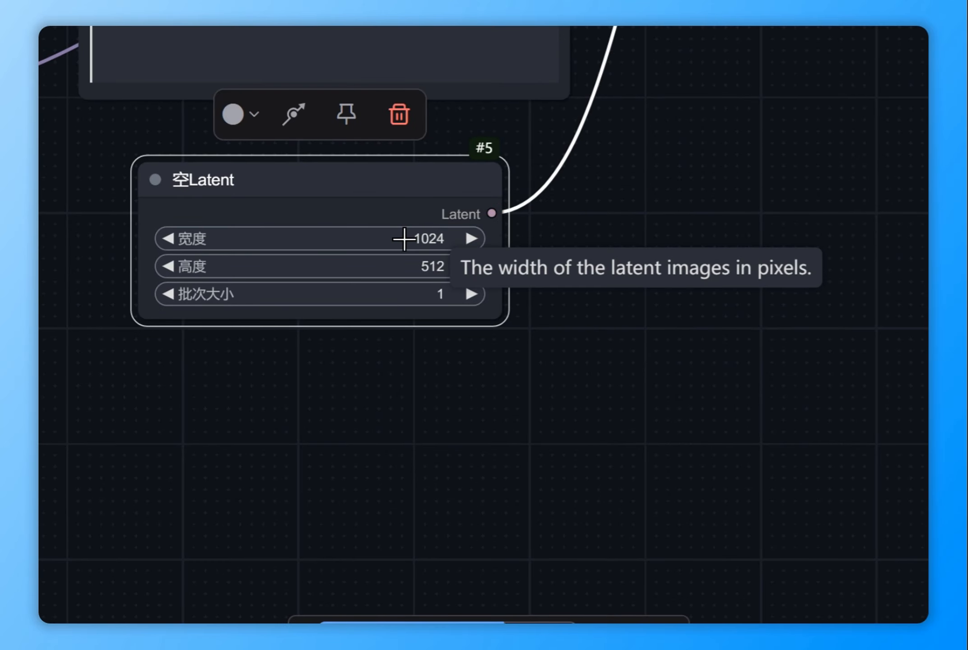
drag(415, 197, 435, 207)
click(607, 220)
- Add a 多行文本 (multiline text) node on an empty area of the canvas
scroll(608, 220, down, 3)
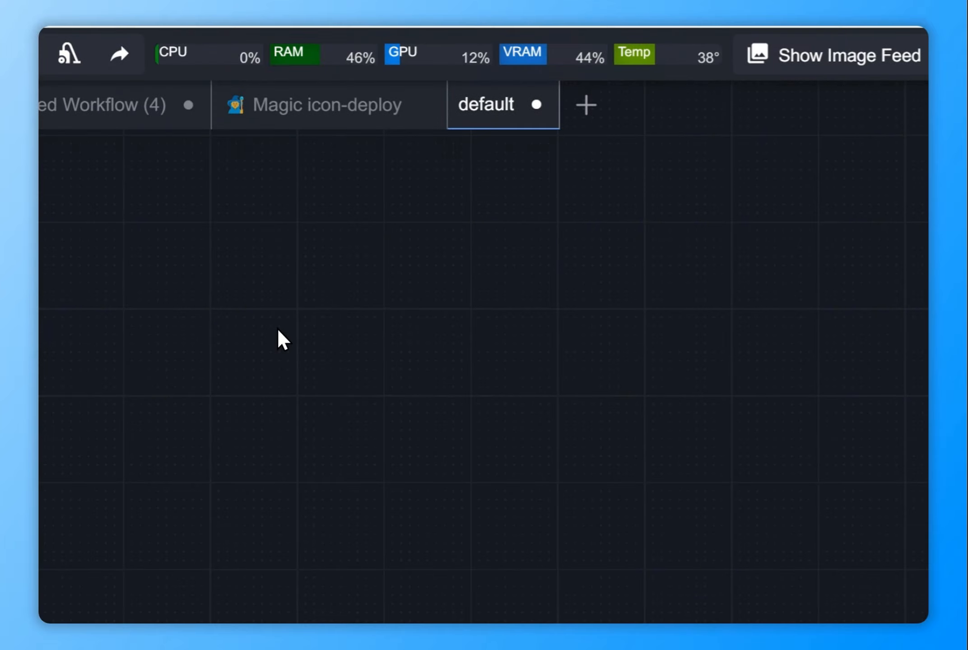
double_click(278, 329)
text(duohang)
key(space)
key(Return)
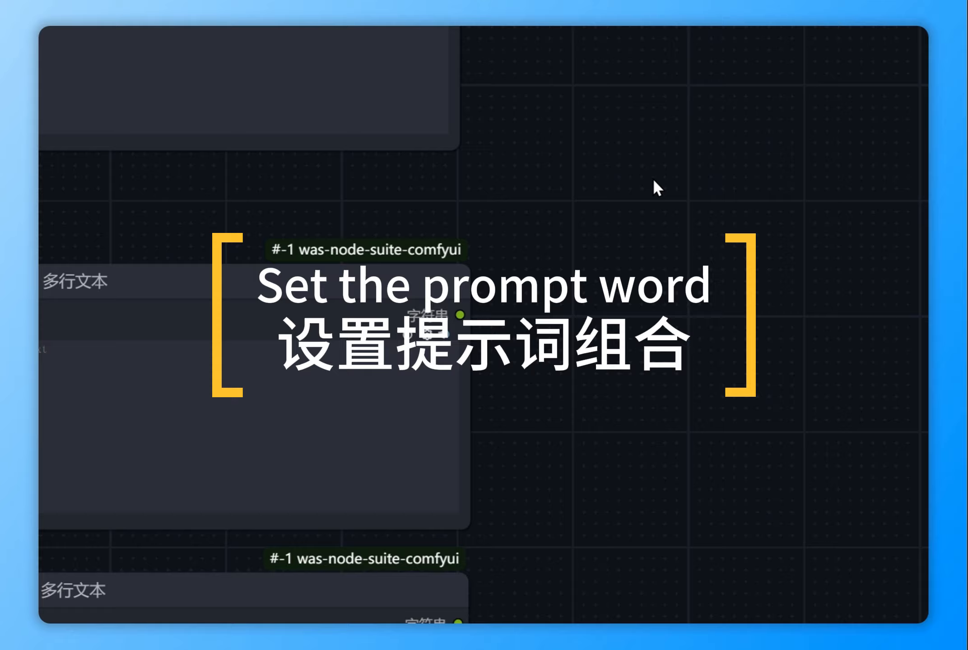
- Add a 文本连锁 (text concatenate) node beside the multiline text nodes
double_click(653, 178)
text(liansuo)
key(space)
click(423, 201)
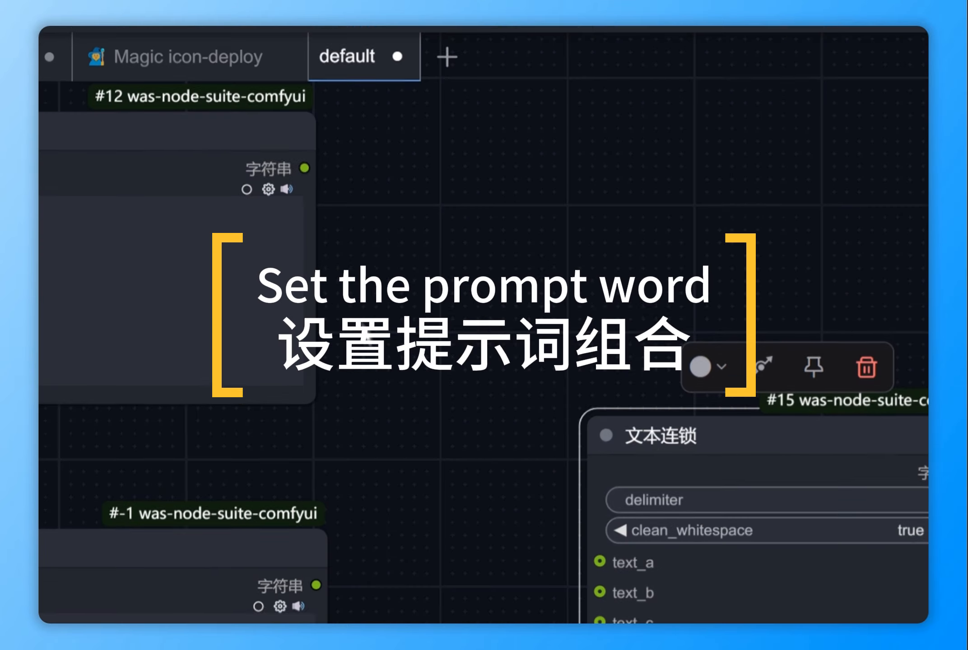
- Connect the three multiline text nodes to text_a, text_b and text_c of 文本连锁, and its output to the positive CLIP encoder's text input
drag(305, 166, 591, 404)
drag(588, 453, 599, 448)
drag(314, 478, 601, 178)
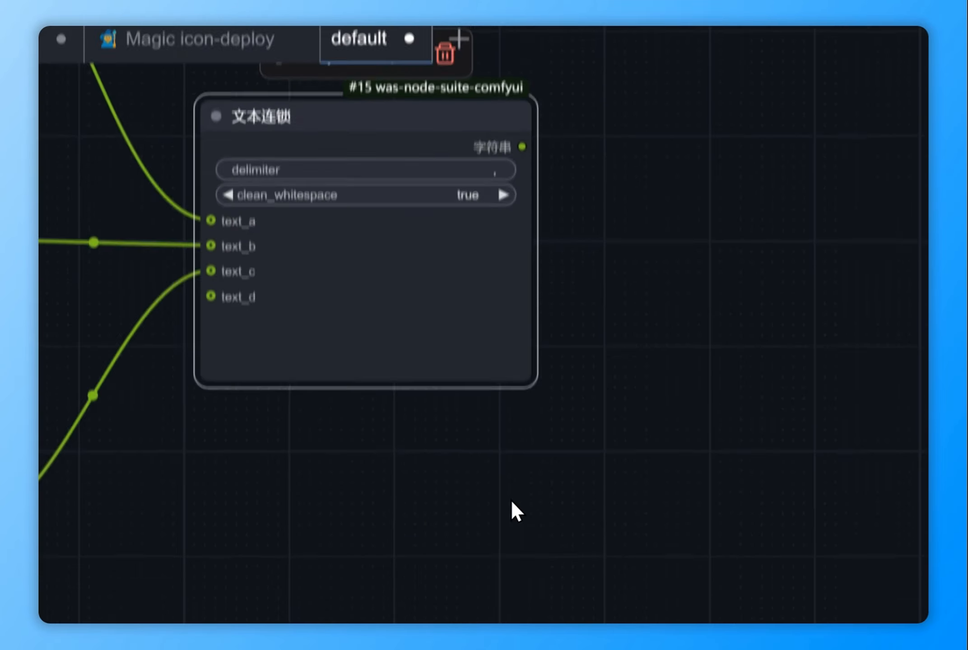
drag(522, 147, 228, 485)
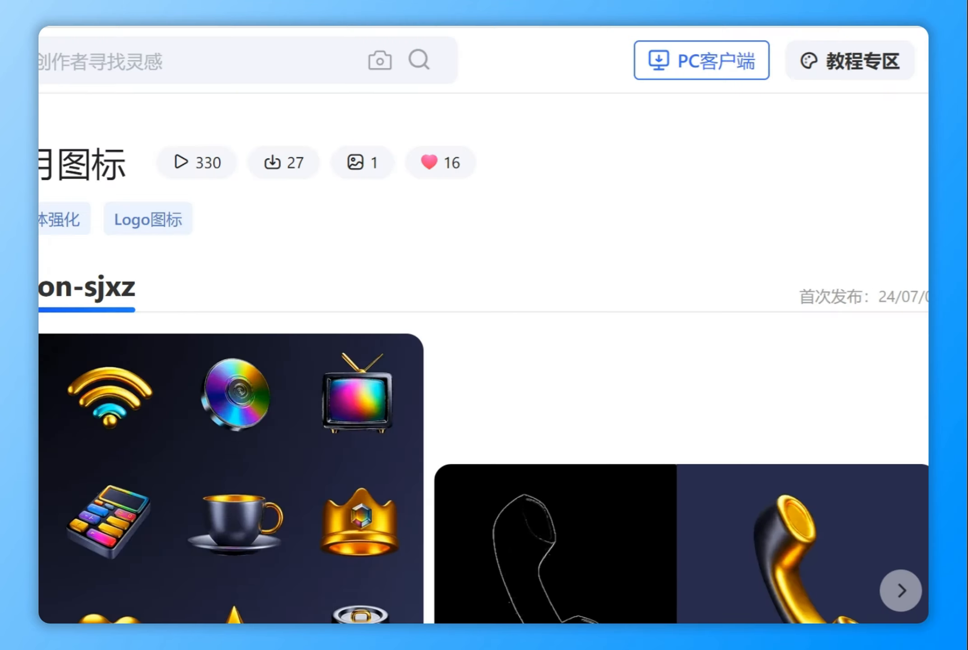
drag(275, 477, 198, 475)
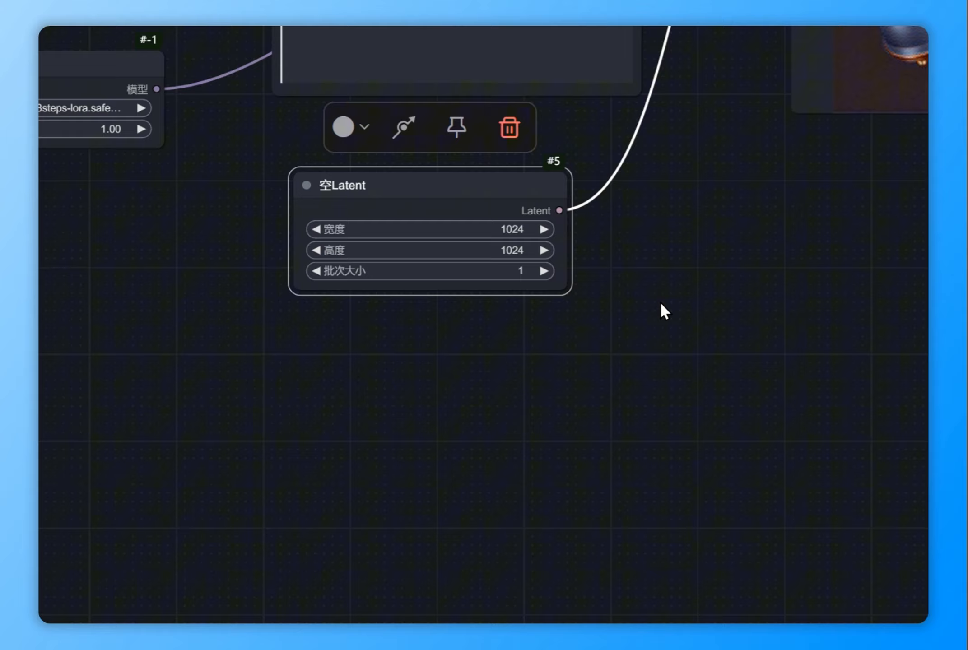
- Add a ControlNet加载器 node below the empty latent and load the SDXL control-lora-canny model
double_click(276, 421)
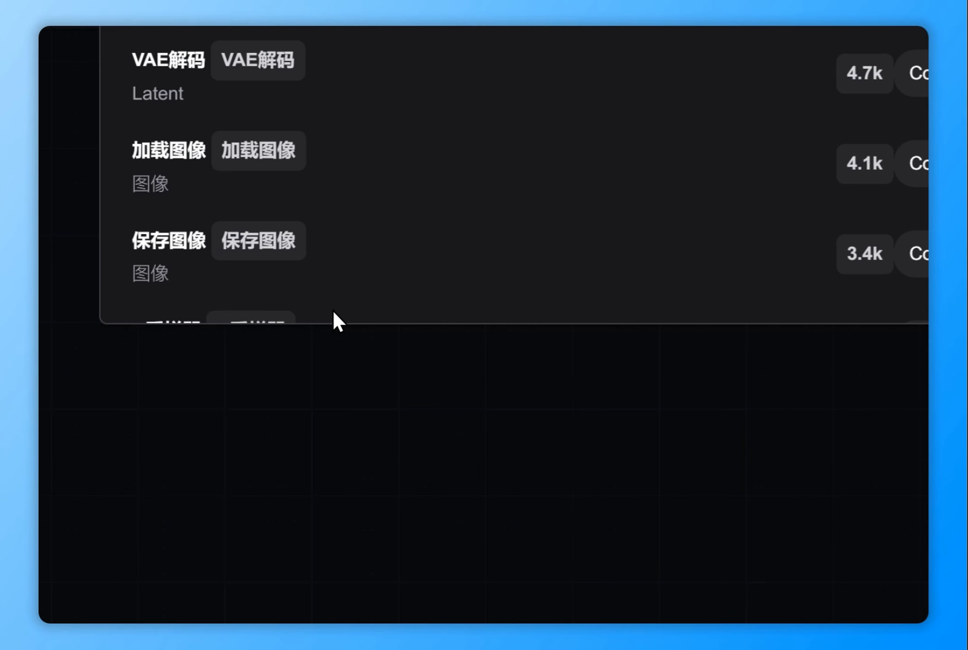
text(contr)
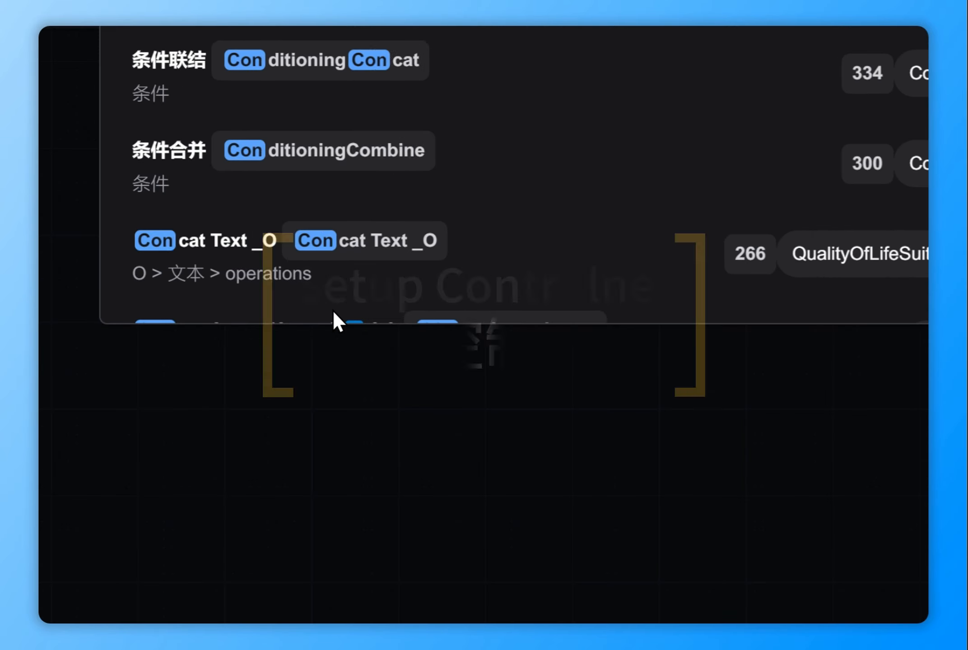
scroll(251, 184, down, 1)
scroll(473, 316, down, 2)
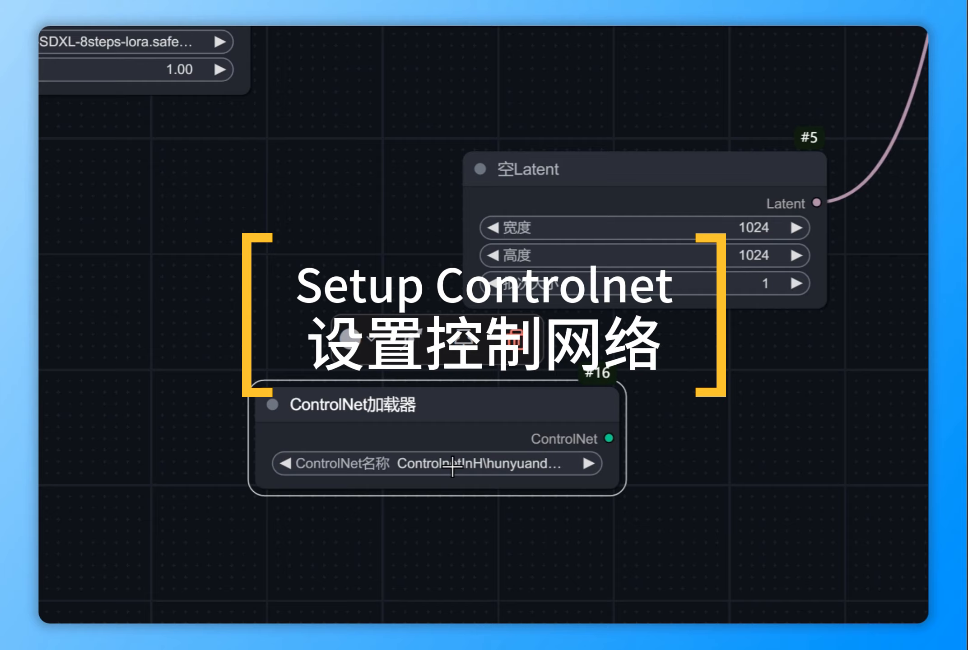
click(442, 460)
text(canny)
click(610, 456)
- Create a ControlNet应用 node from the ControlNet loader's output and position it beside the loader
drag(467, 416, 292, 423)
drag(435, 346, 624, 329)
click(668, 551)
drag(705, 234, 776, 232)
scroll(486, 342, down, 1)
- Route the positive and negative conditioning from both CLIP encoders through the ControlNet应用 node into the K采样器 node
drag(371, 249, 135, 251)
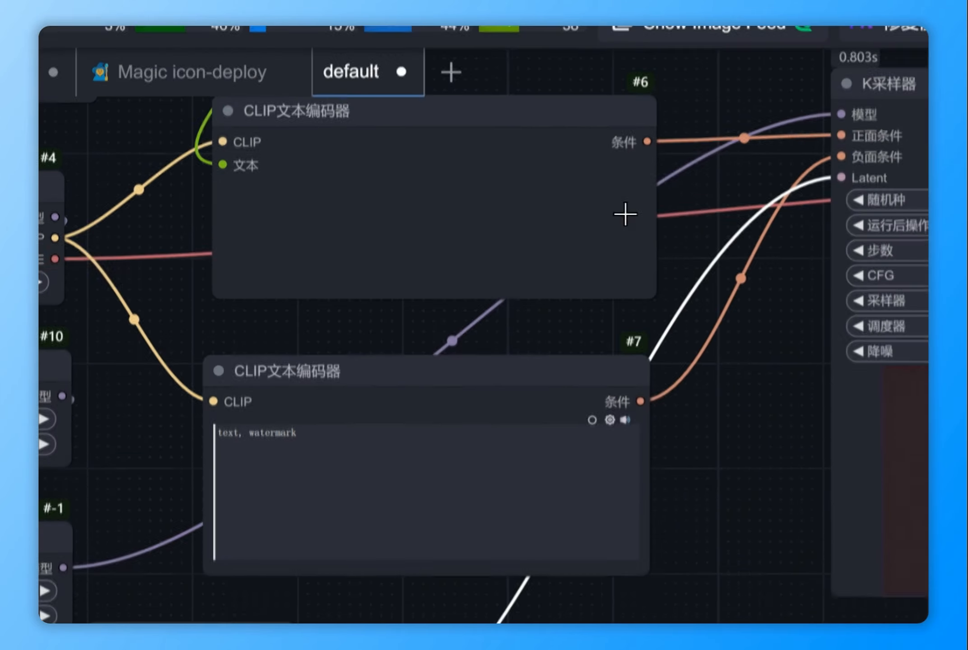
drag(648, 140, 342, 536)
drag(643, 402, 342, 558)
drag(429, 505, 409, 433)
drag(674, 329, 468, 428)
drag(459, 491, 515, 173)
drag(459, 512, 514, 193)
- Add an Aux集成预处理器 node below the ControlNet loader
drag(582, 566, 624, 316)
drag(181, 310, 292, 271)
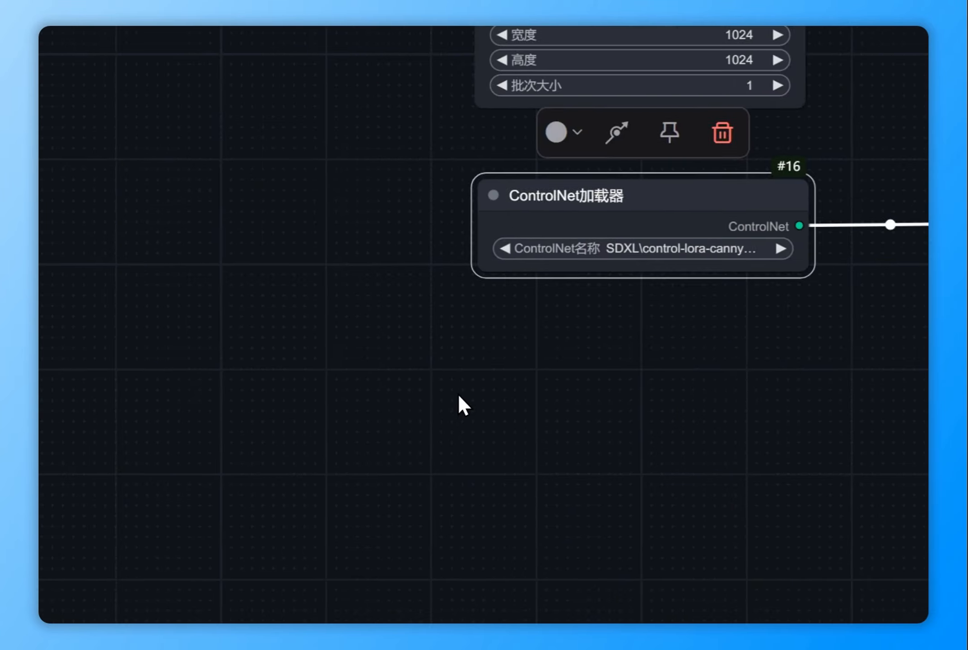
double_click(363, 357)
text(aoi)
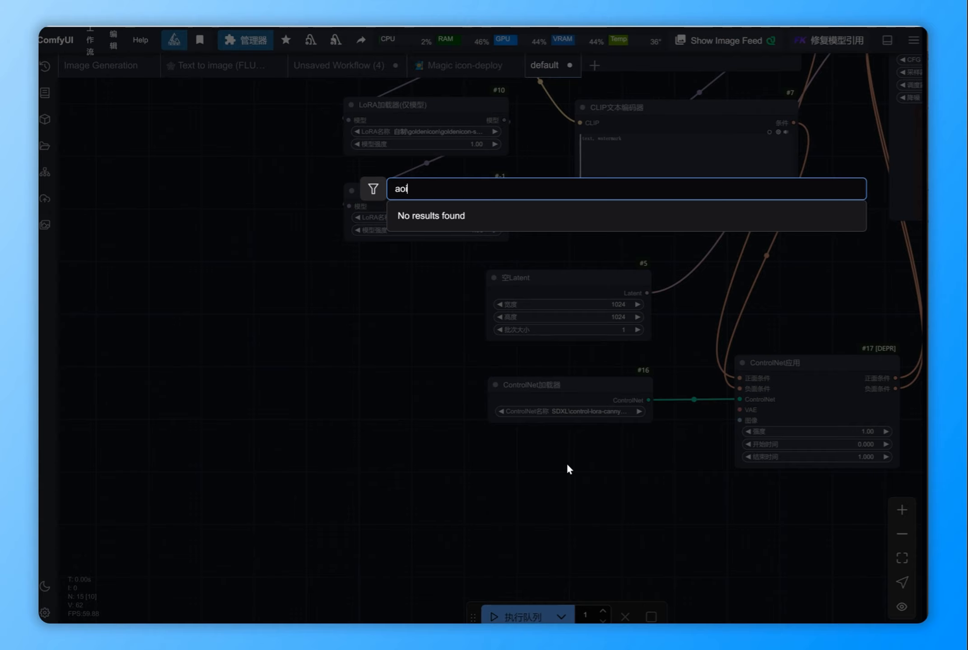
key(BackSpace)
key(BackSpace)
text(i)
key(Return)
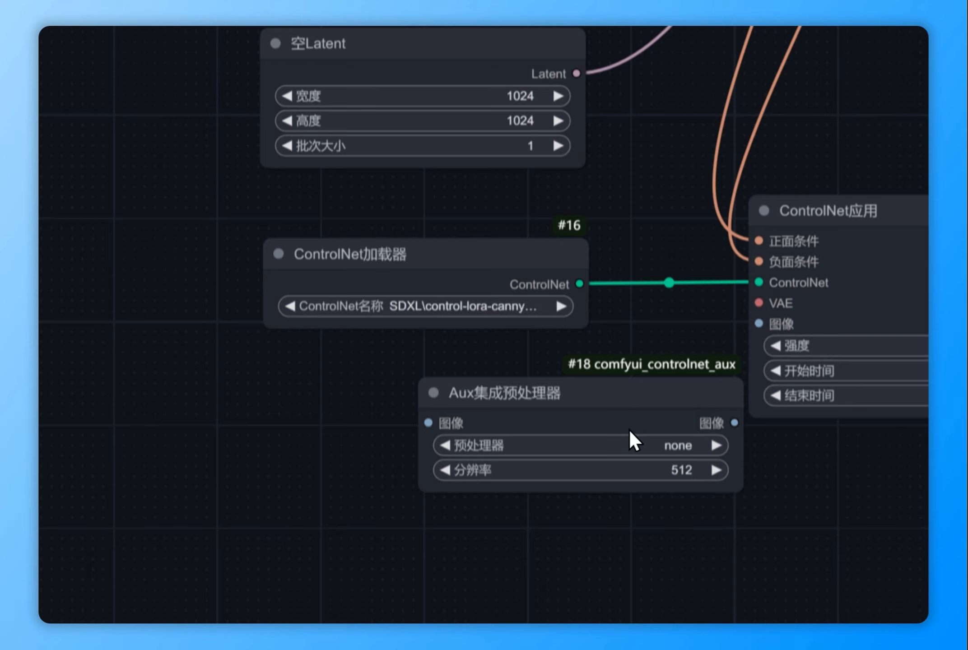
- Connect the Aux preprocessor's image output to the ControlNet应用 image input and set its resolution to 1024
drag(674, 475, 591, 479)
drag(567, 415, 758, 302)
text(1024)
key(Return)
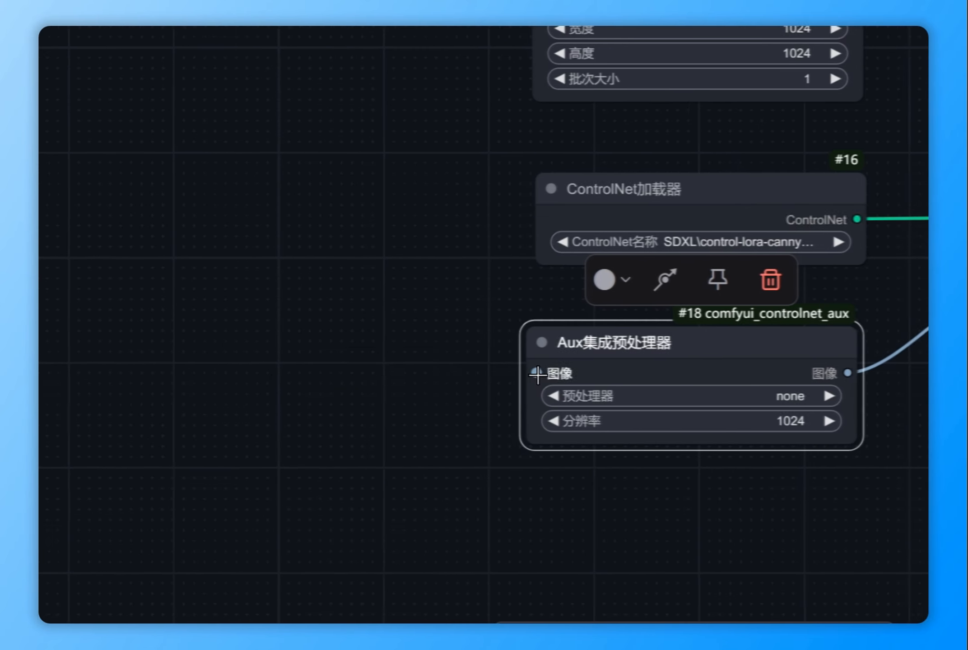
- Add a 加载图像 node feeding the Aux preprocessor's image input and arrange the nodes
drag(209, 373, 245, 285)
click(263, 519)
drag(853, 274, 818, 248)
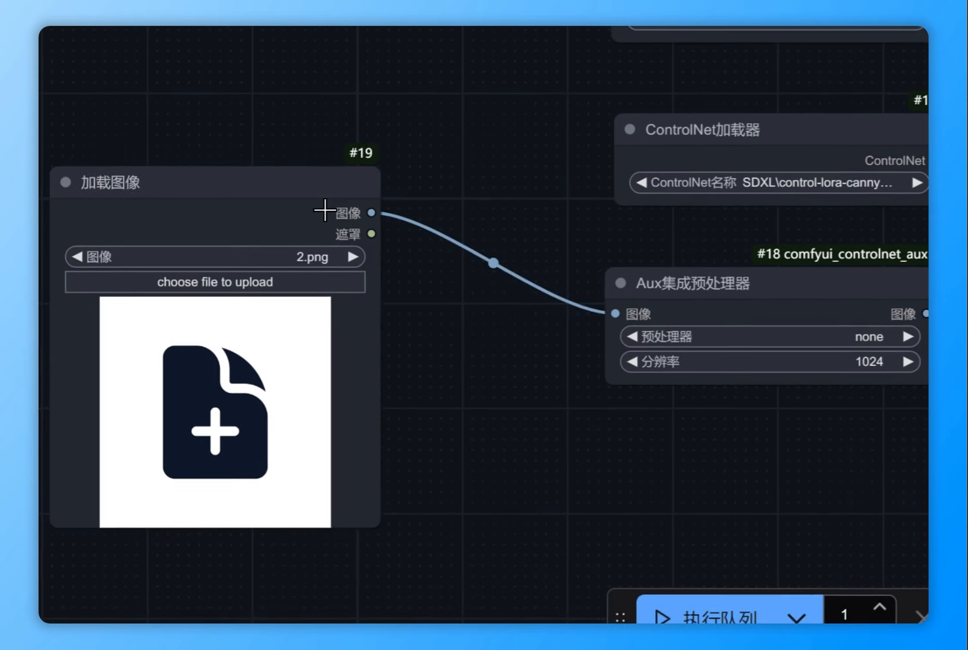
drag(326, 210, 320, 238)
drag(672, 346, 588, 413)
drag(410, 373, 409, 365)
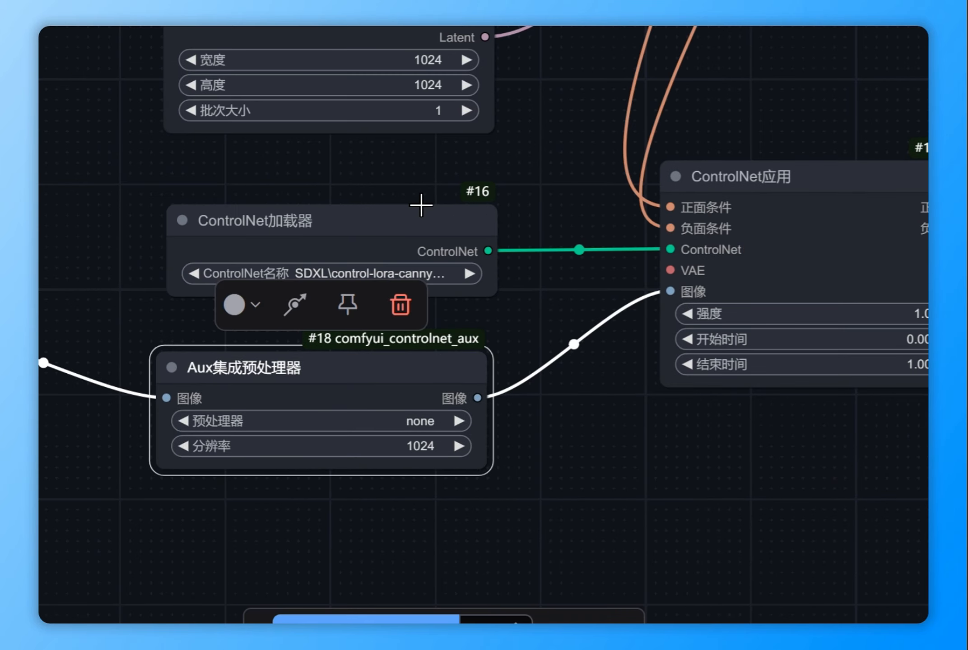
- Connect the checkpoint loader's VAE output to the VAE input of the ControlNet应用 node
click(421, 206)
scroll(361, 247, down, 1)
drag(339, 174, 294, 354)
drag(223, 171, 689, 516)
- Set the strength (强度) of the ControlNet应用 node to 1.5
drag(811, 430, 656, 302)
drag(273, 256, 275, 262)
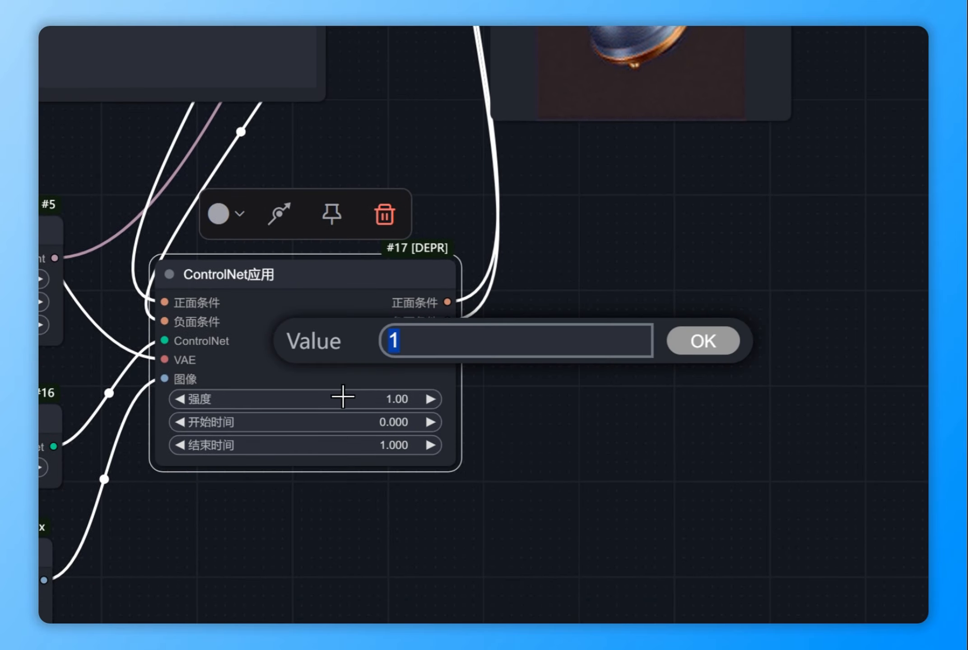
text(1.5)
key(Return)
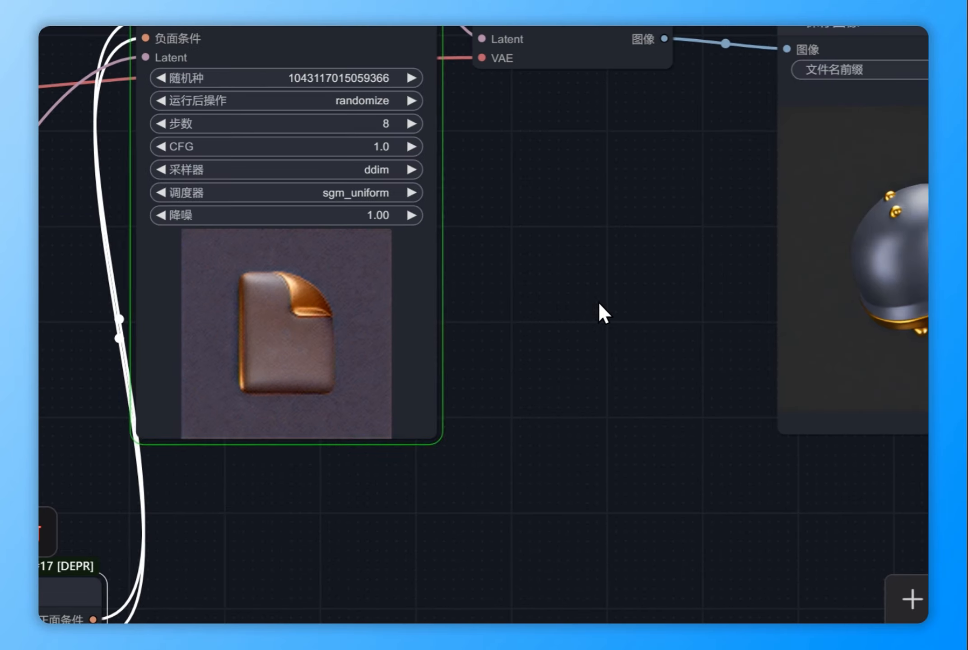
- Examine the generated icon in the K采样器 and 保存图像 previews, along with the nodes that feed it
drag(598, 302, 289, 313)
scroll(551, 261, up, 2)
drag(551, 261, 528, 278)
scroll(529, 278, down, 3)
drag(441, 359, 320, 333)
scroll(342, 443, down, 2)
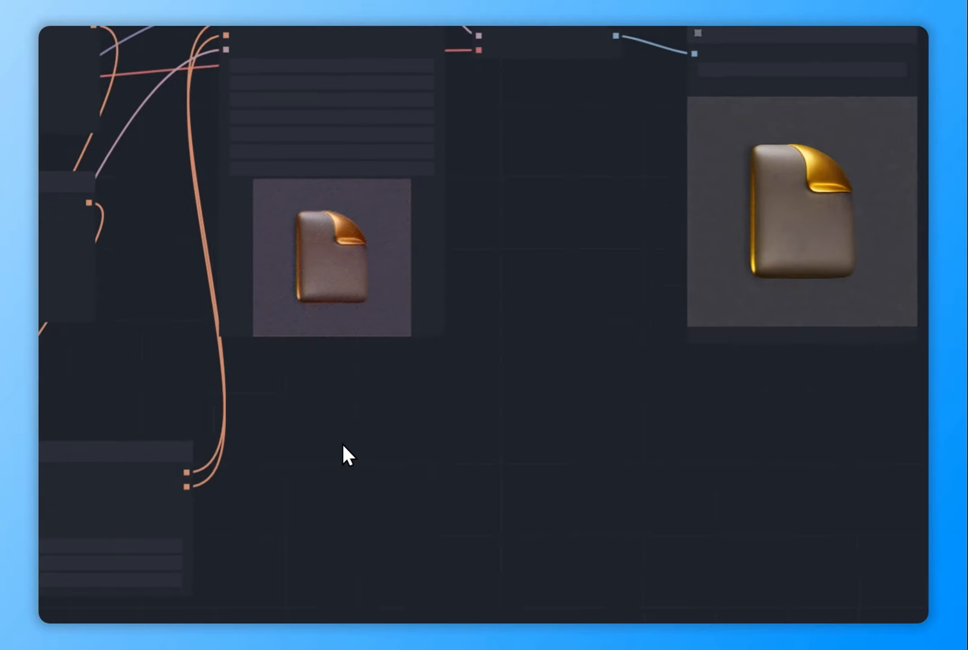
scroll(342, 443, down, 1)
drag(355, 405, 372, 389)
scroll(560, 360, up, 5)
drag(549, 375, 686, 403)
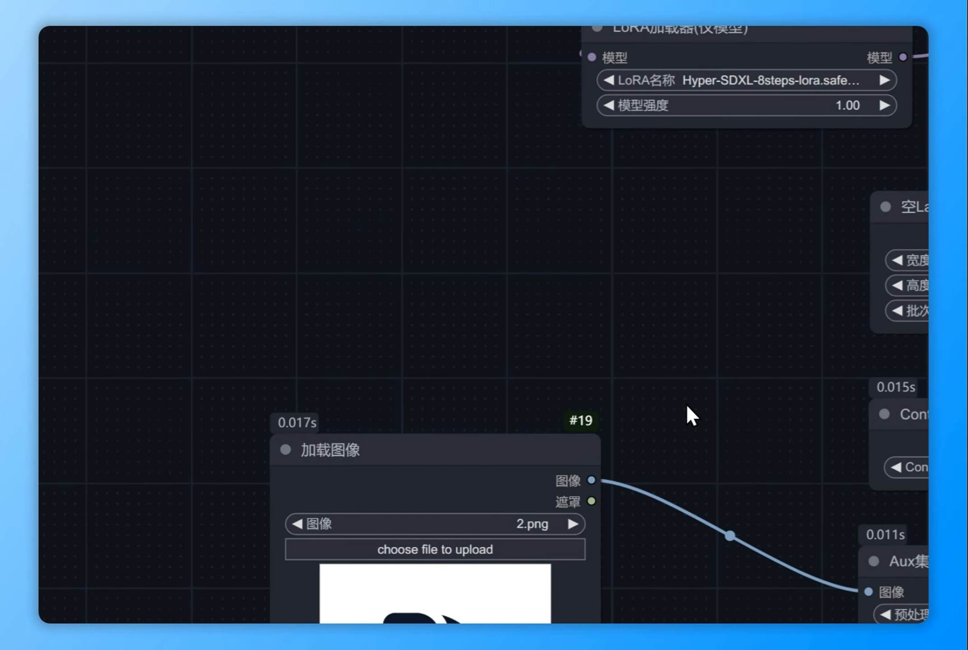
- Save the workflow and select all of its nodes
key(ctrl+s)
click(702, 180)
scroll(474, 472, down, 2)
scroll(472, 474, up, 3)
drag(472, 473, 395, 473)
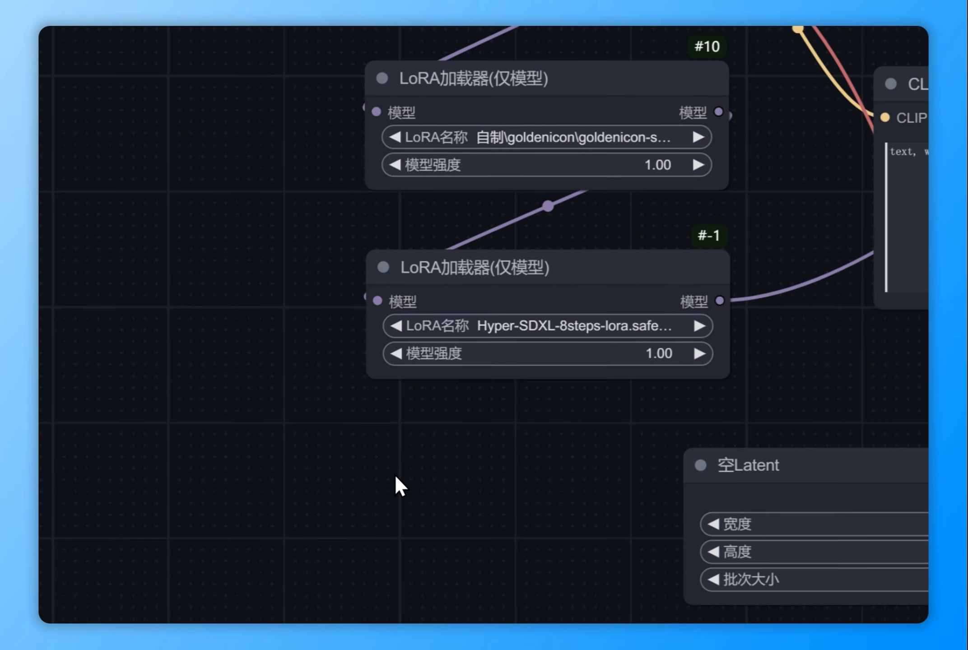
key(ctrl+a)
click(460, 116)
key(ctrl+a)
- Add an Image Resize by Longer Side node in the empty area above the 加载图像 node
scroll(569, 460, up, 4)
drag(569, 460, 393, 220)
scroll(300, 334, up, 1)
drag(489, 485, 337, 490)
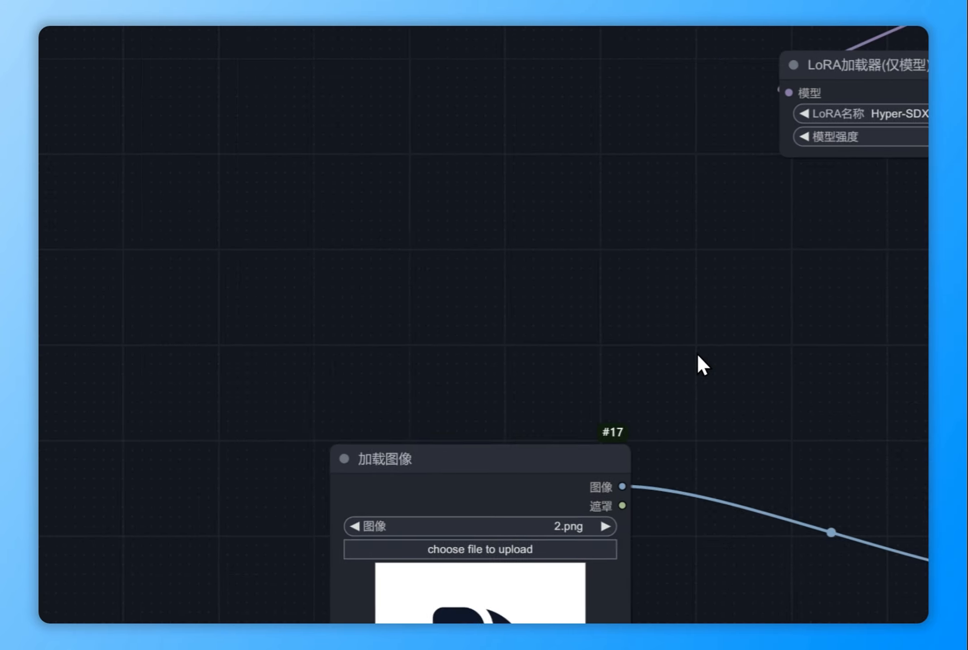
scroll(628, 354, up, 1)
double_click(627, 355)
text(long)
click(682, 181)
drag(688, 396, 717, 402)
- Route the 加载图像 output through the resize node into the Aux preprocessor and set the resize size to 1024
drag(433, 520, 331, 531)
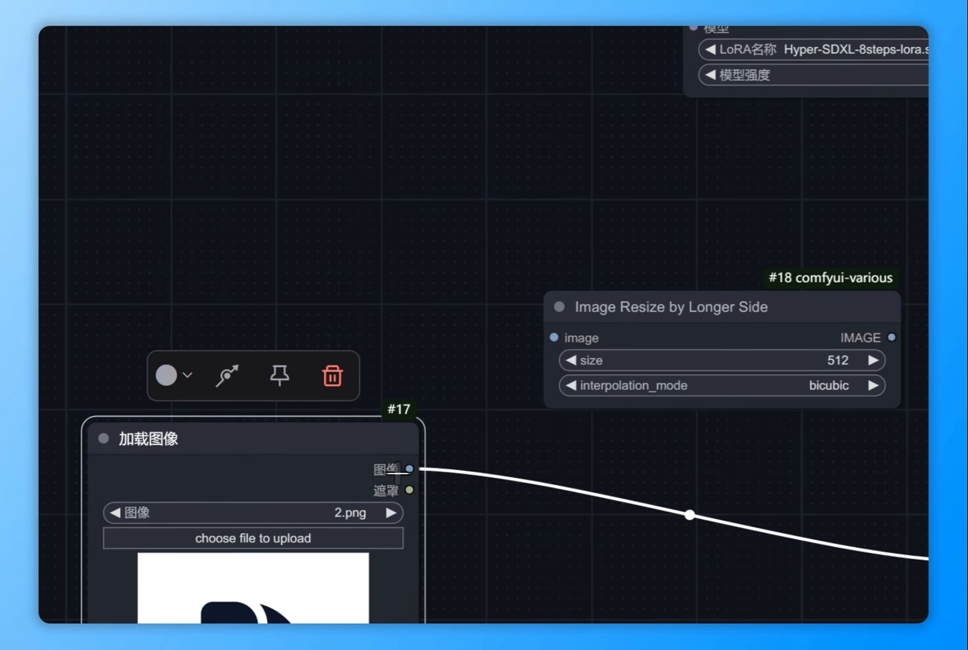
drag(417, 562, 563, 429)
drag(901, 429, 804, 561)
key(Return)
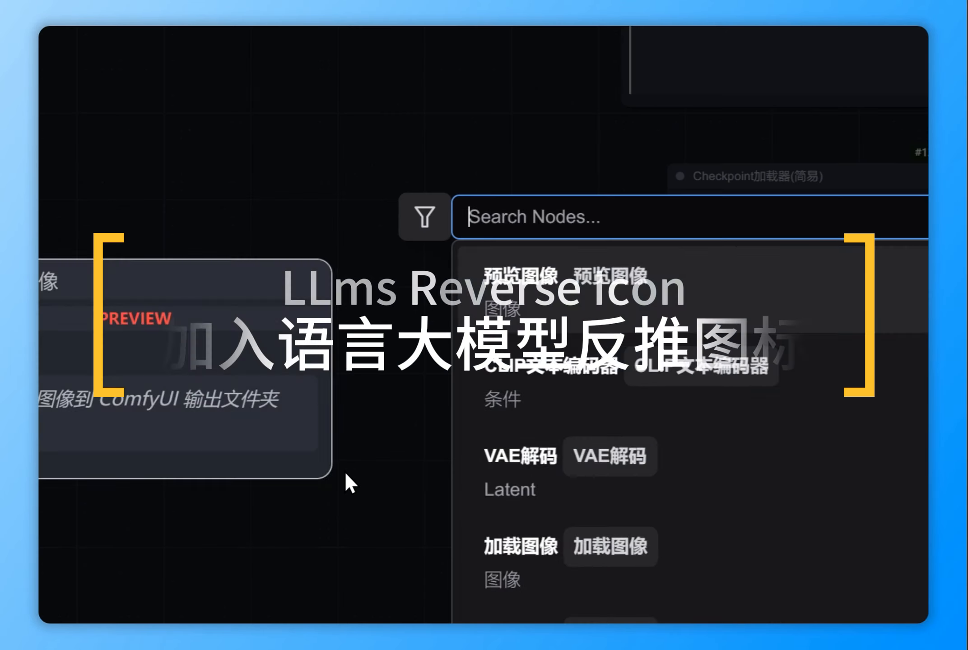
- Add an LLMs Vision node and feed its image input from the resize node's IMAGE output
text(llms)
click(604, 477)
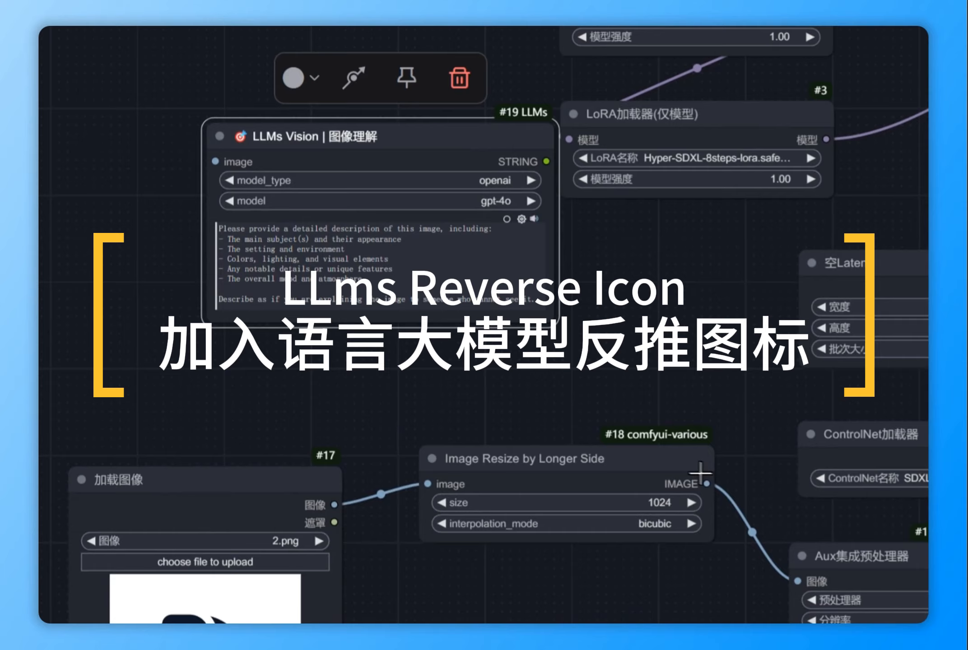
drag(705, 479, 226, 157)
- Replace the LLMs Vision prompt with "这是什么图标？描述其形状和样式，使用英文输出。"
click(457, 270)
key(ctrl+a)
key(BackSpace)
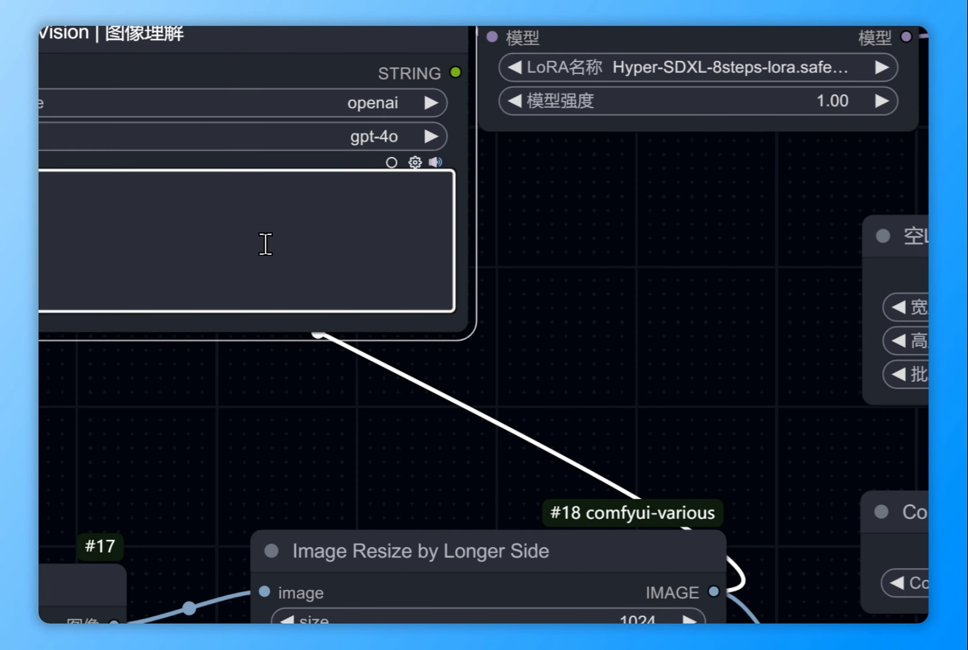
text(zhe)
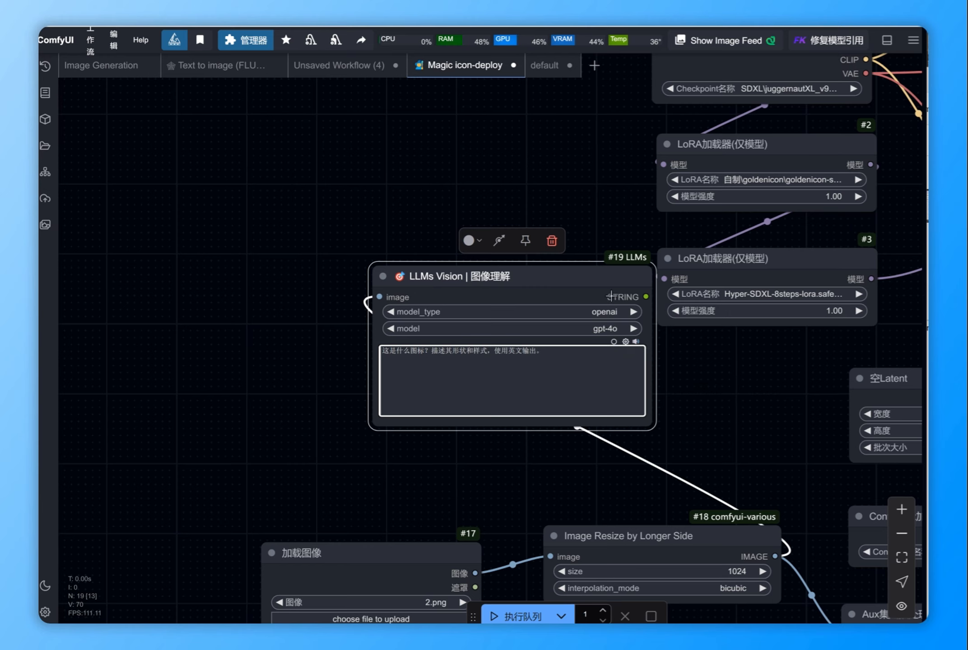
- Set the LLMs Vision model_type to ali and its model to qwen-vl-max
click(597, 312)
click(609, 353)
click(597, 328)
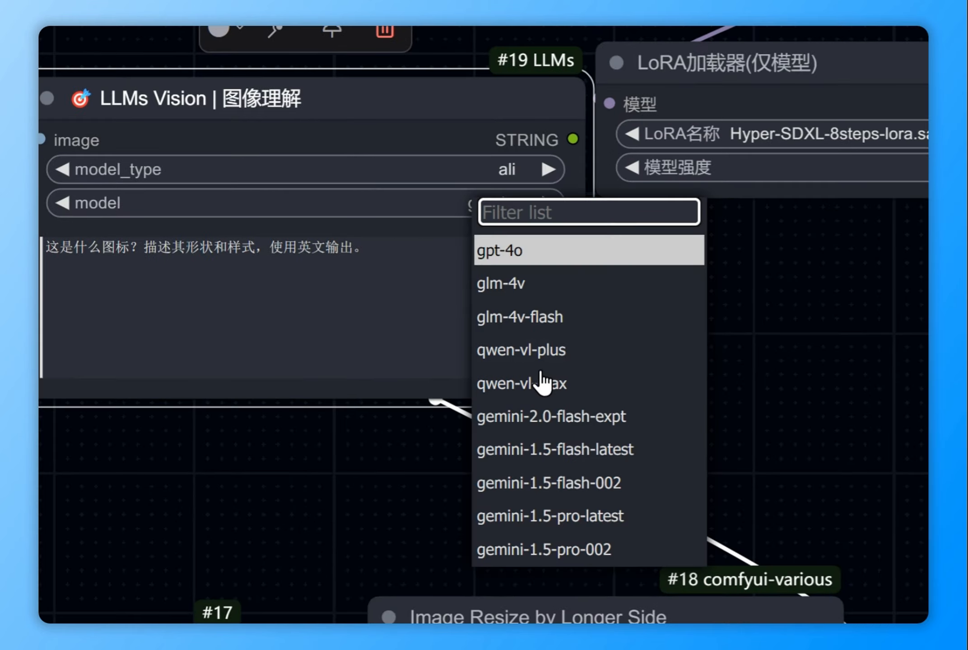
click(544, 384)
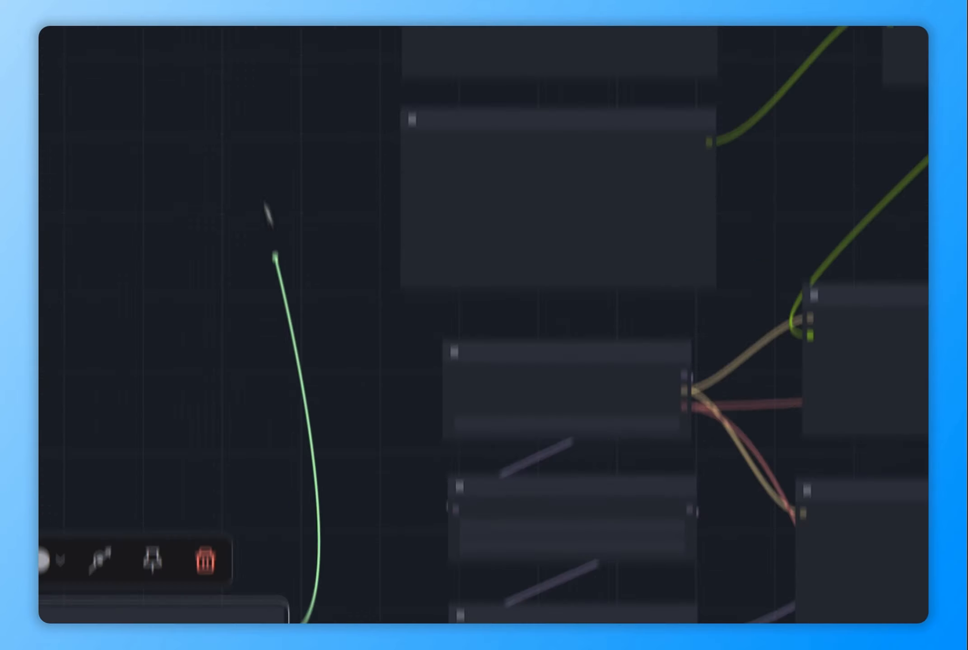
- Route the LLMs Vision STRING output through a reroute point into the text input of the 多行文本 node containing "bell"
drag(269, 215, 248, 75)
click(269, 116)
scroll(340, 179, up, 8)
drag(339, 179, 393, 352)
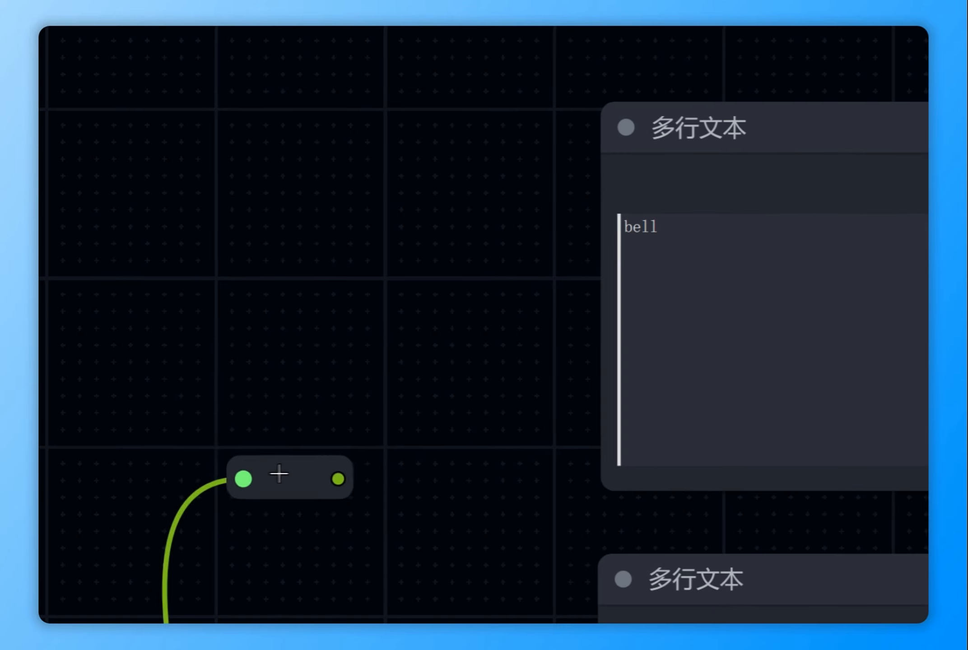
drag(278, 474, 279, 425)
drag(339, 428, 620, 215)
- Reposition the linked 多行文本 node and add 展示文本 nodes to the 文本连锁 and LLMs Vision string outputs
scroll(347, 510, down, 9)
drag(348, 510, 263, 135)
scroll(346, 325, up, 3)
drag(346, 324, 327, 421)
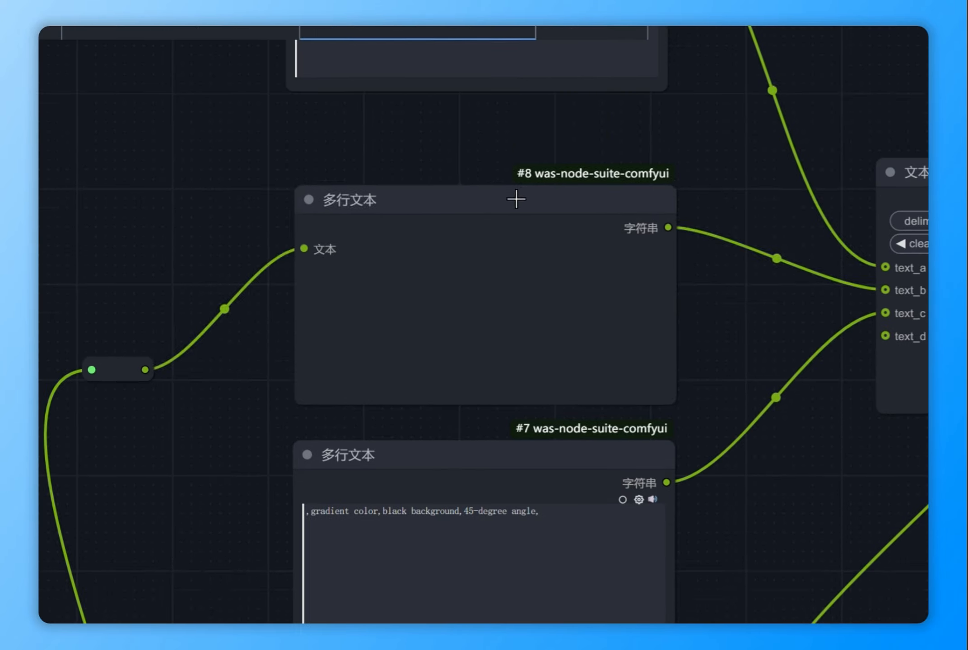
drag(516, 199, 514, 155)
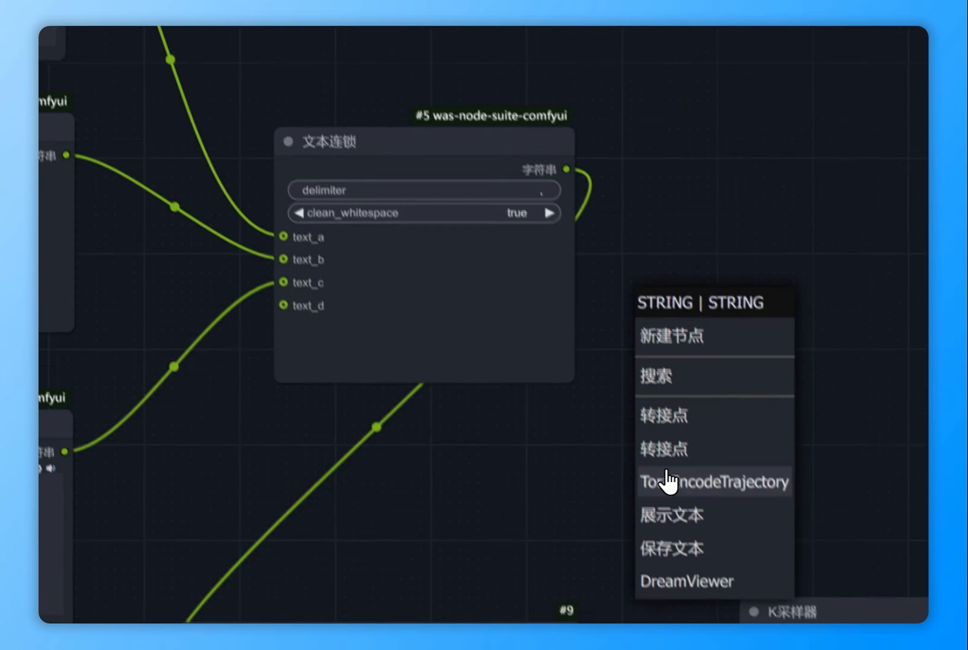
click(670, 513)
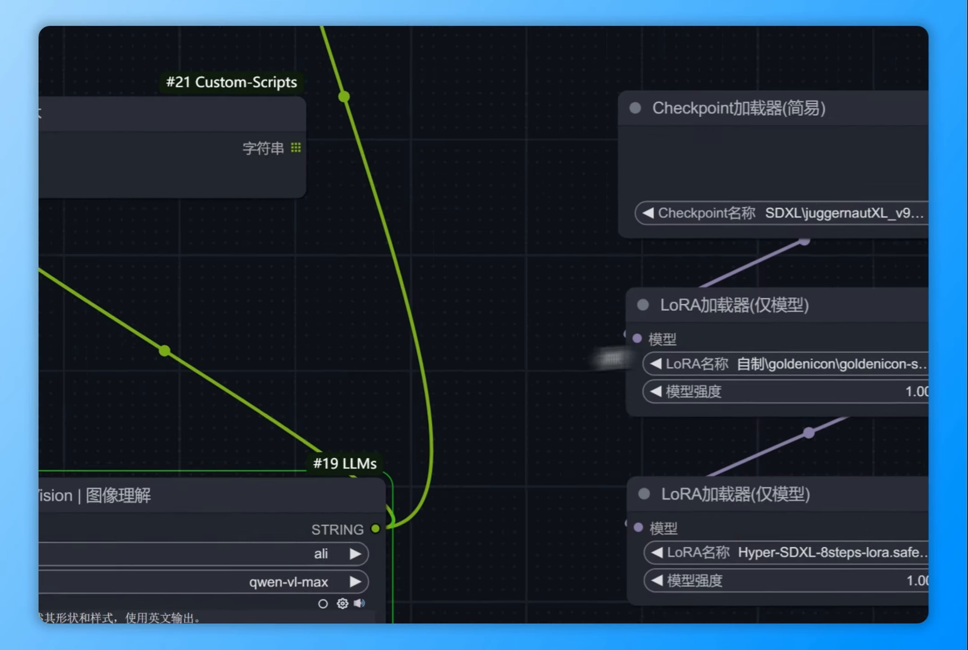
drag(484, 280, 523, 482)
- Check the generated icon description and enlarge the 展示文本 node attached to 文本连锁
click(691, 418)
click(475, 339)
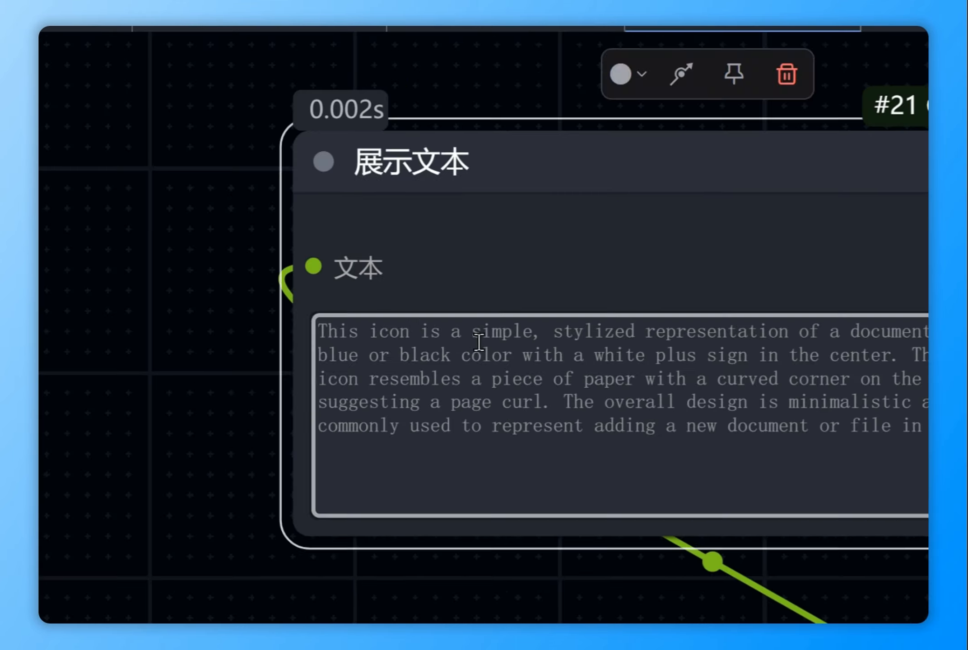
click(303, 460)
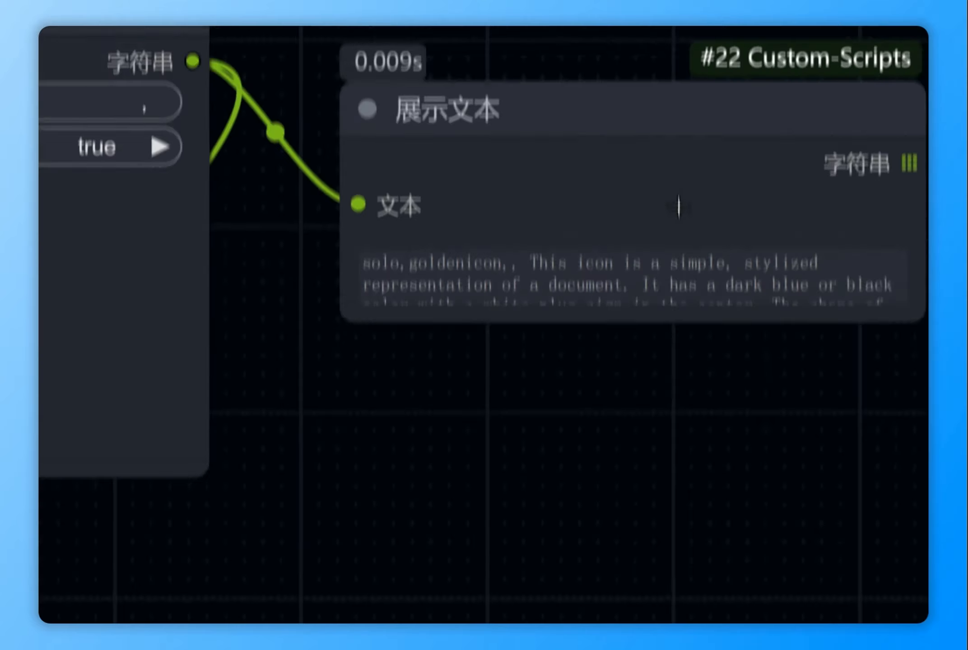
click(672, 383)
drag(672, 383, 917, 618)
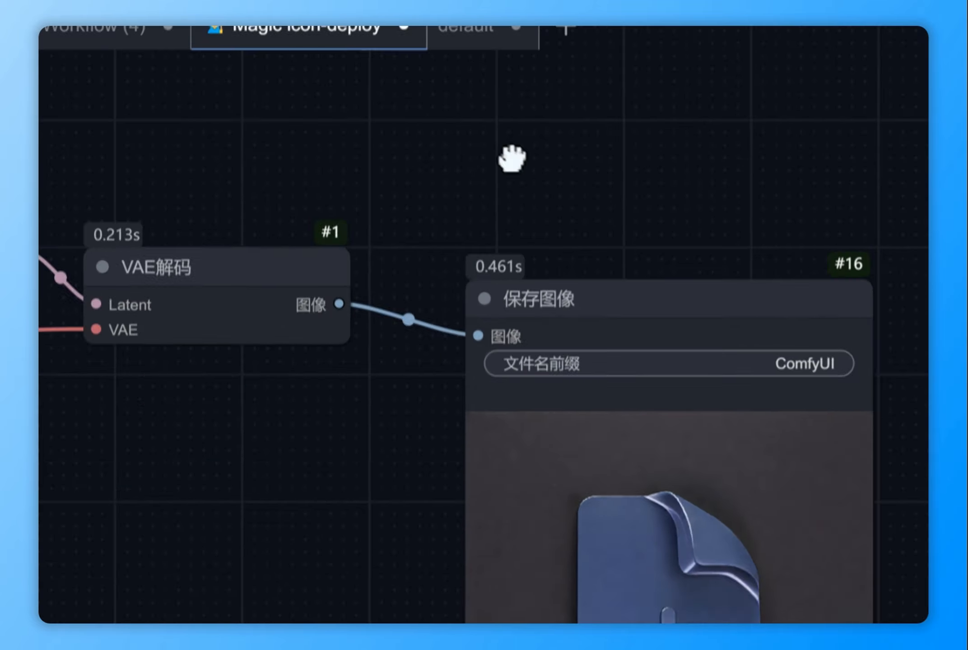
- Inspect the generated icon in the 保存图像 node and the question in the LLMs Vision node
click(606, 357)
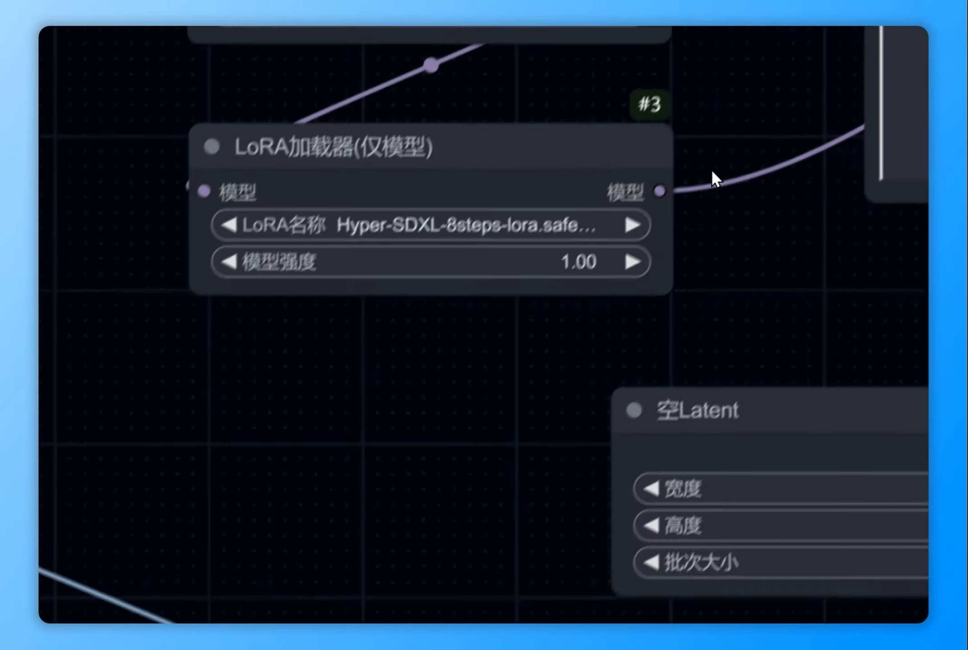
click(411, 451)
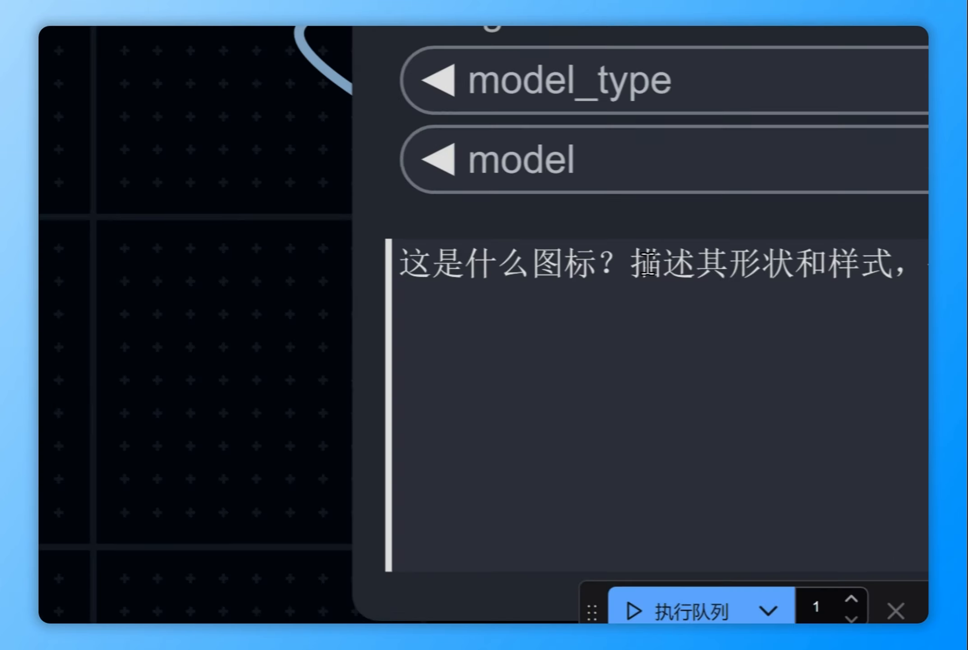
drag(432, 479, 704, 480)
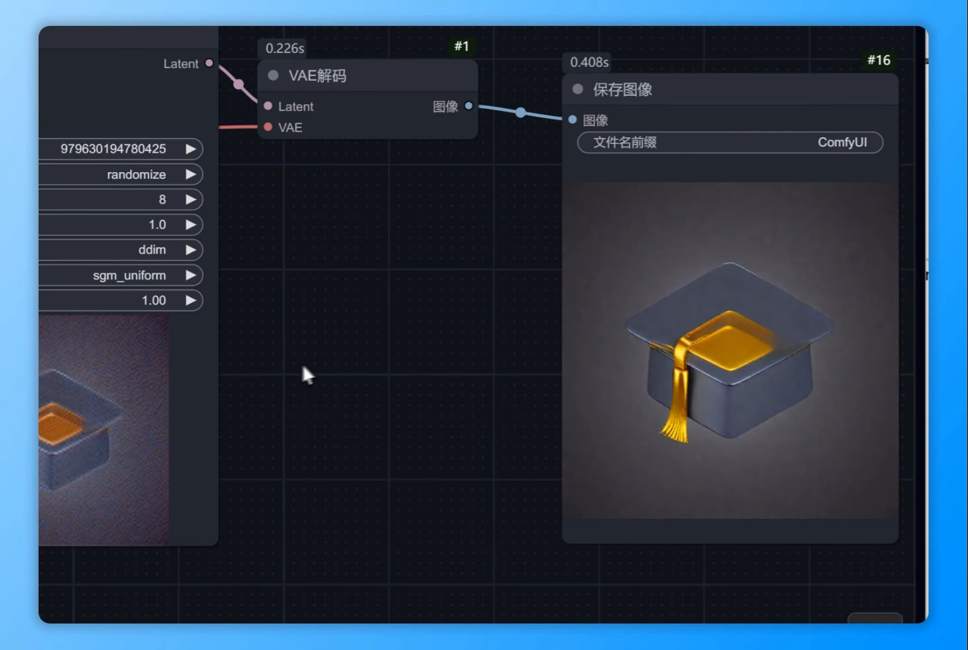
- Set the Aux集成预处理器 node's preprocessor to CannyEdgePreprocessor
drag(303, 366, 731, 268)
click(238, 473)
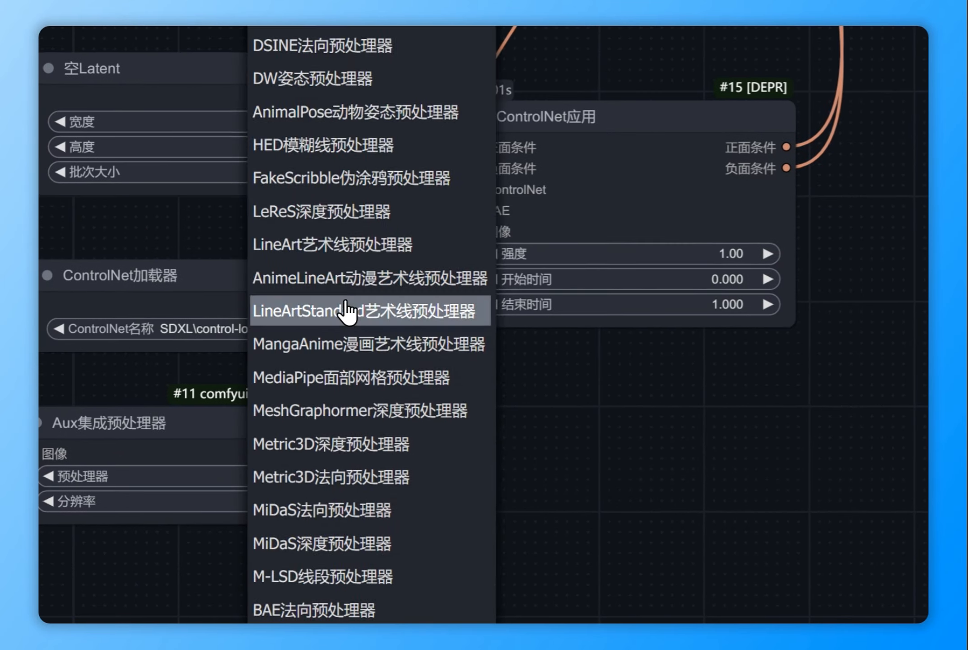
text(canny)
key(Return)
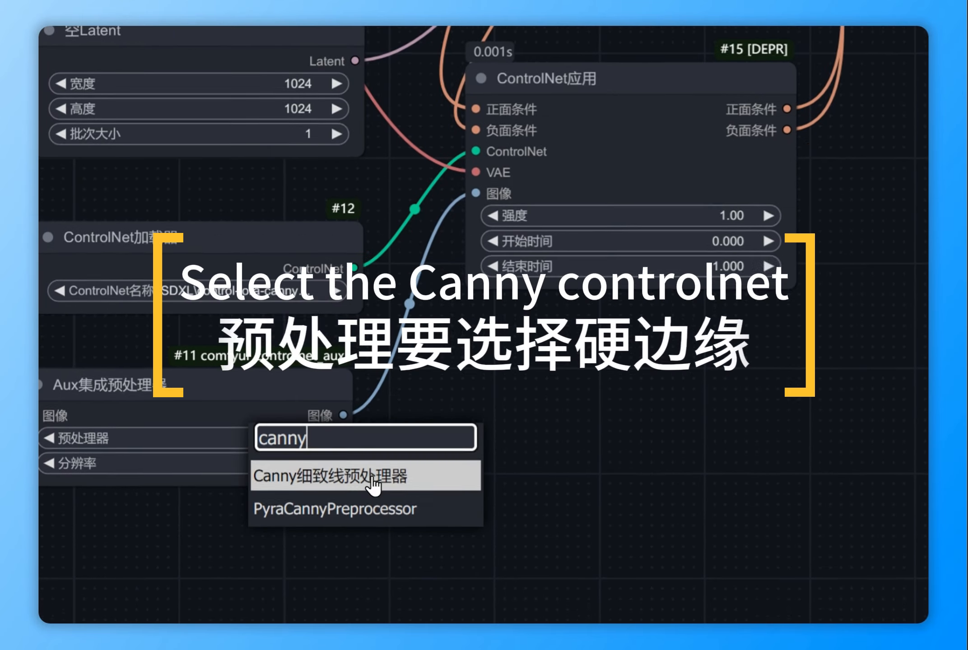
click(373, 486)
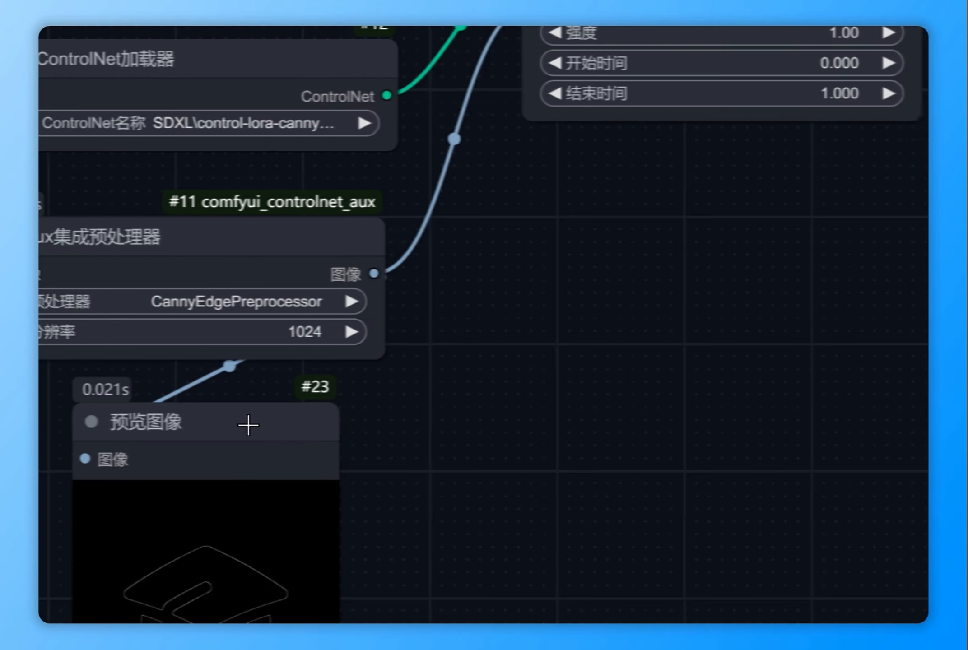
key(Return)
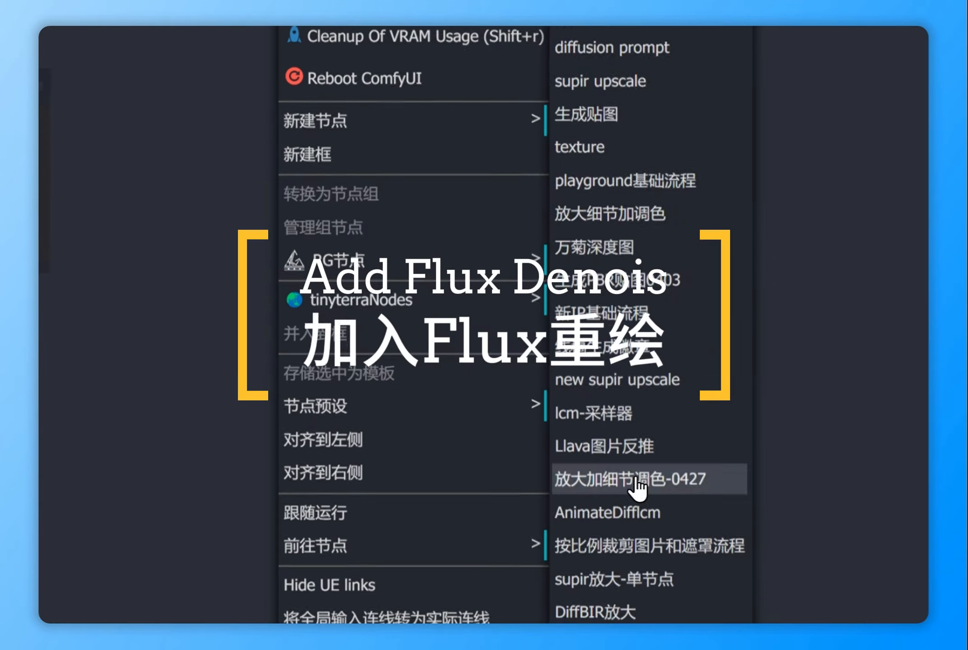
- Insert a saved node preset with the Flux redraw nodes and place it near the SDXL workflow
scroll(632, 488, down, 5)
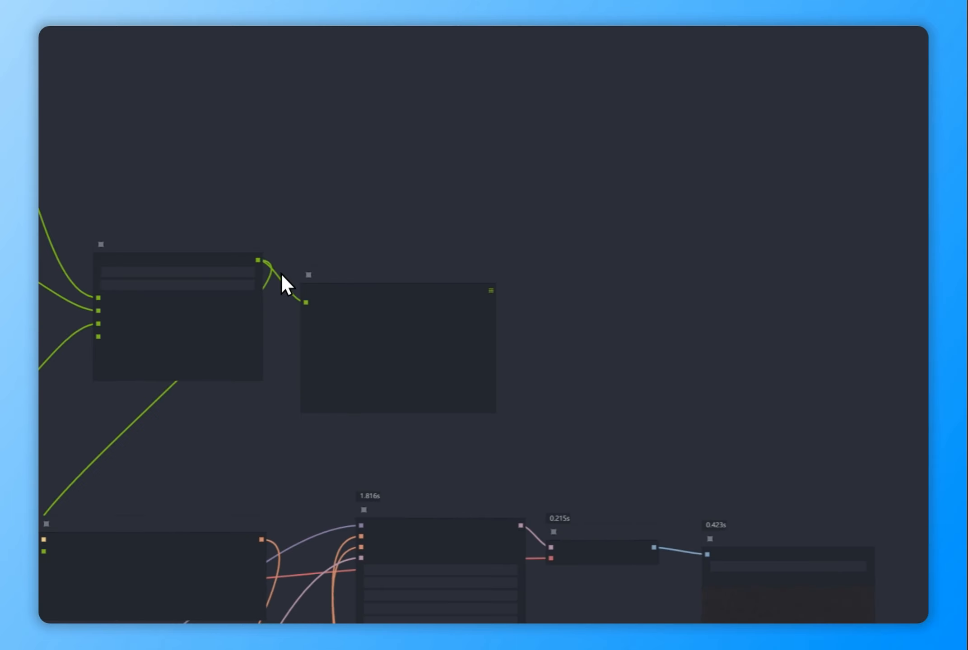
drag(732, 447, 729, 441)
scroll(723, 445, up, 5)
drag(457, 524, 266, 456)
drag(259, 527, 227, 456)
drag(519, 316, 483, 311)
click(491, 321)
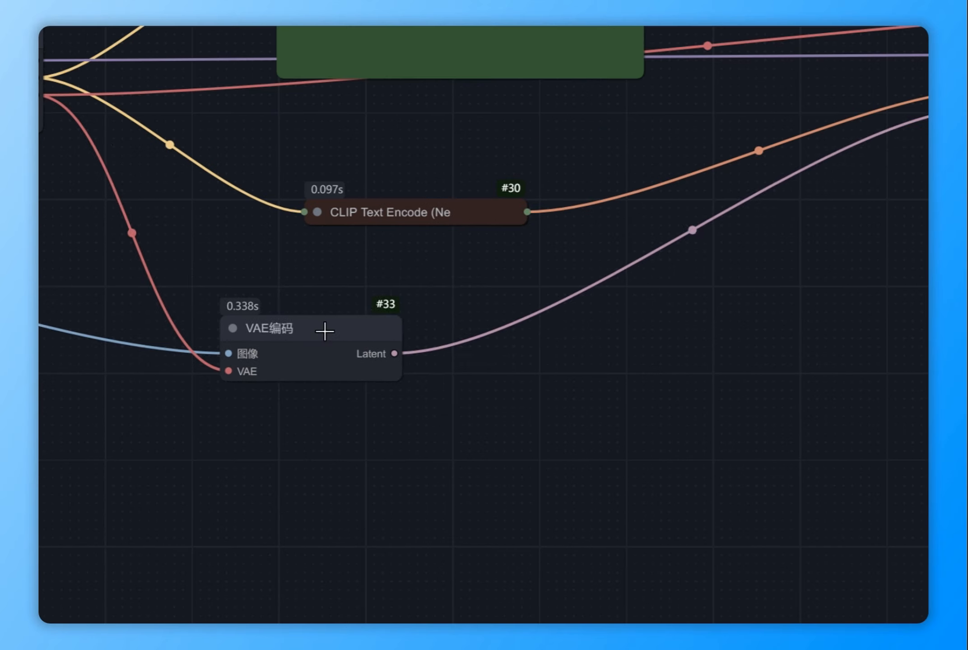
- Add an Apply First Block Cache node and route the Flux model through it into the K采样器 model input
drag(325, 332, 398, 301)
drag(416, 504, 465, 474)
double_click(465, 474)
text(first)
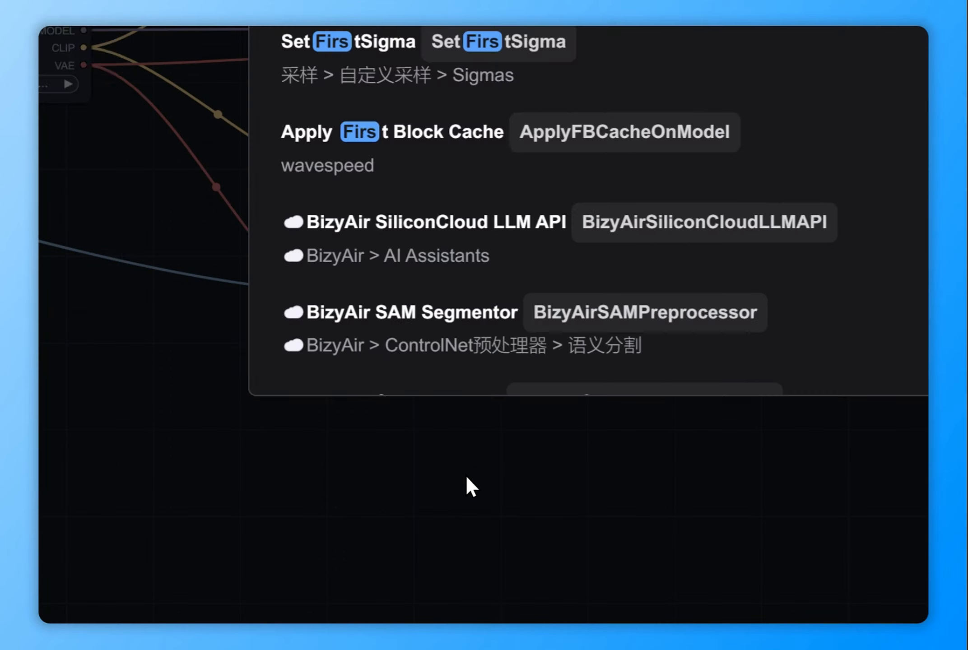
click(372, 176)
drag(557, 482, 314, 428)
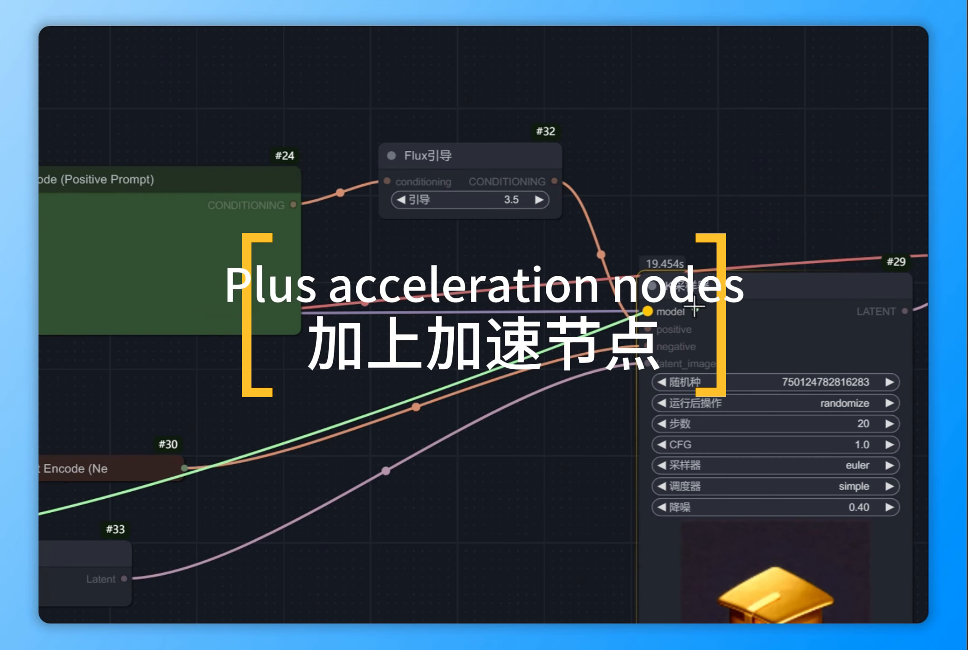
click(463, 470)
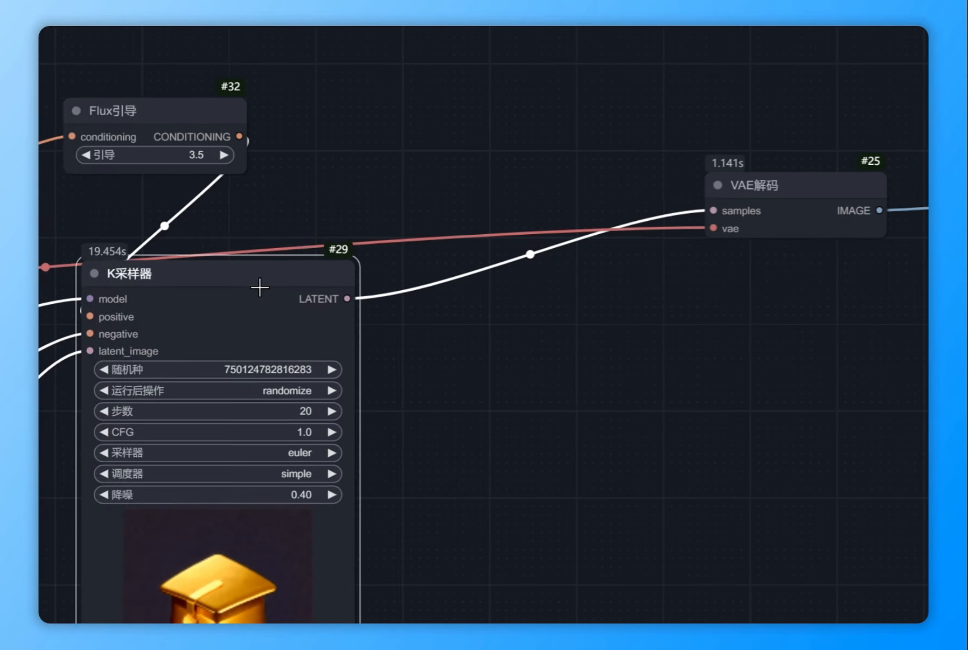
- Add a Remove Background (RMBG) node with RMBG-2.0 between the Flux VAE解码 and 保存图像 nodes
double_click(480, 453)
text(rmbg)
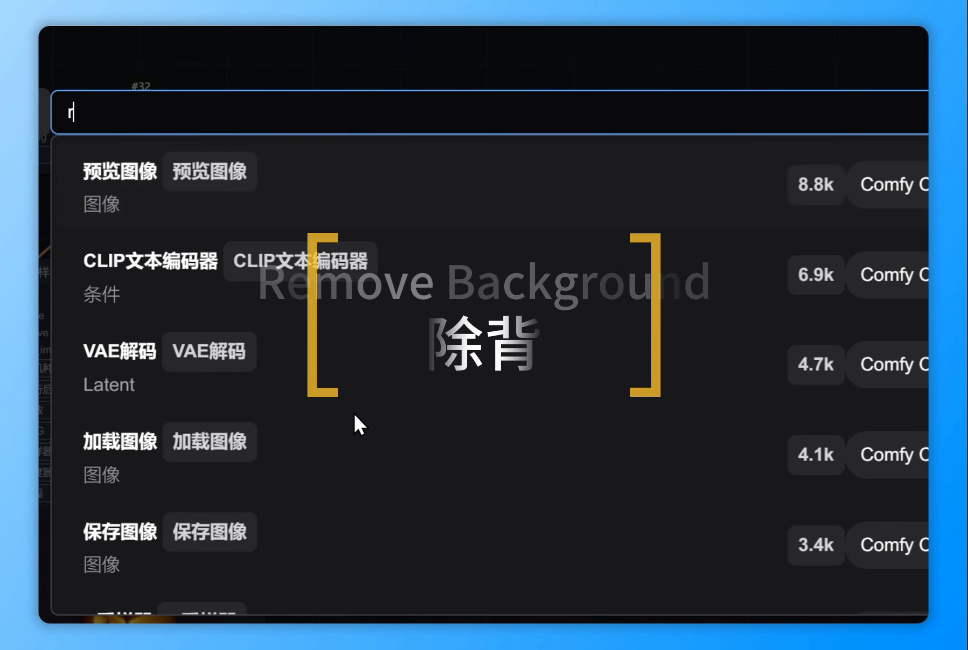
text(2)
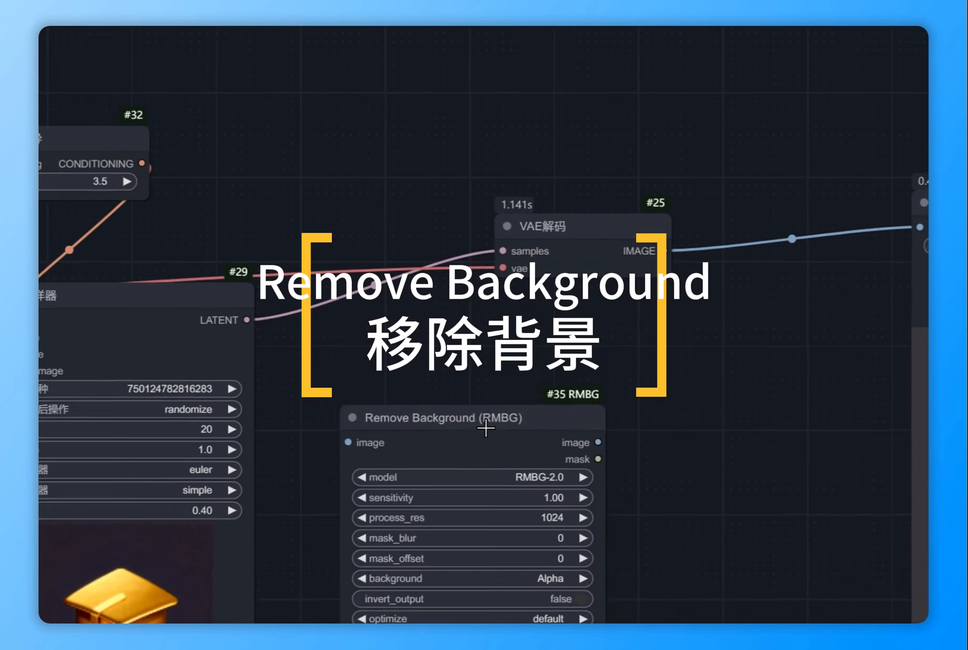
drag(311, 417, 621, 219)
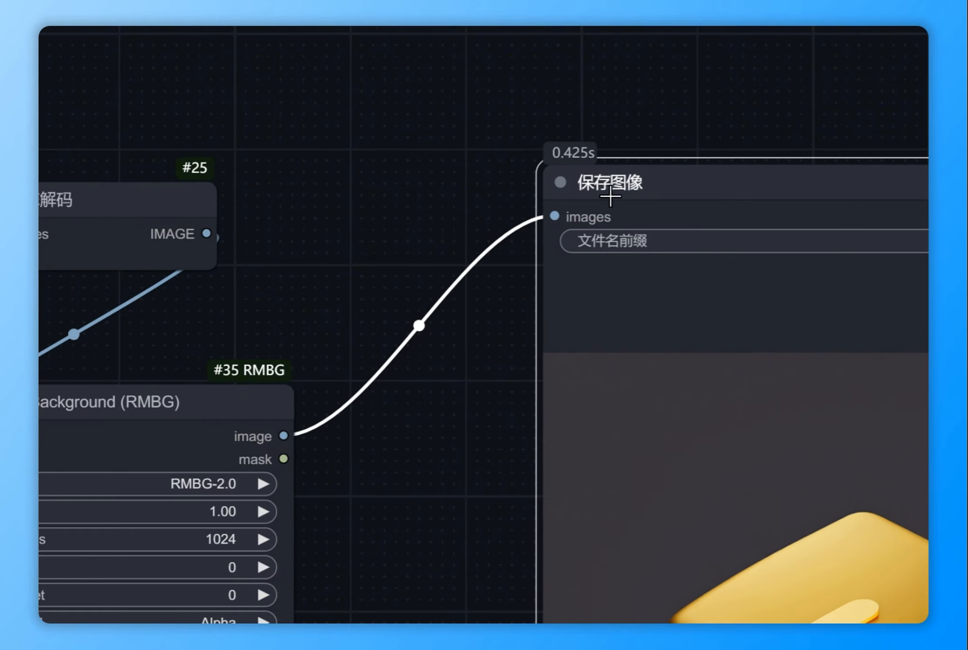
- Add a 清理GPU占用 node and route the VAE解码 image through it into the Remove Background node
double_click(223, 30)
text(clean)
key(Return)
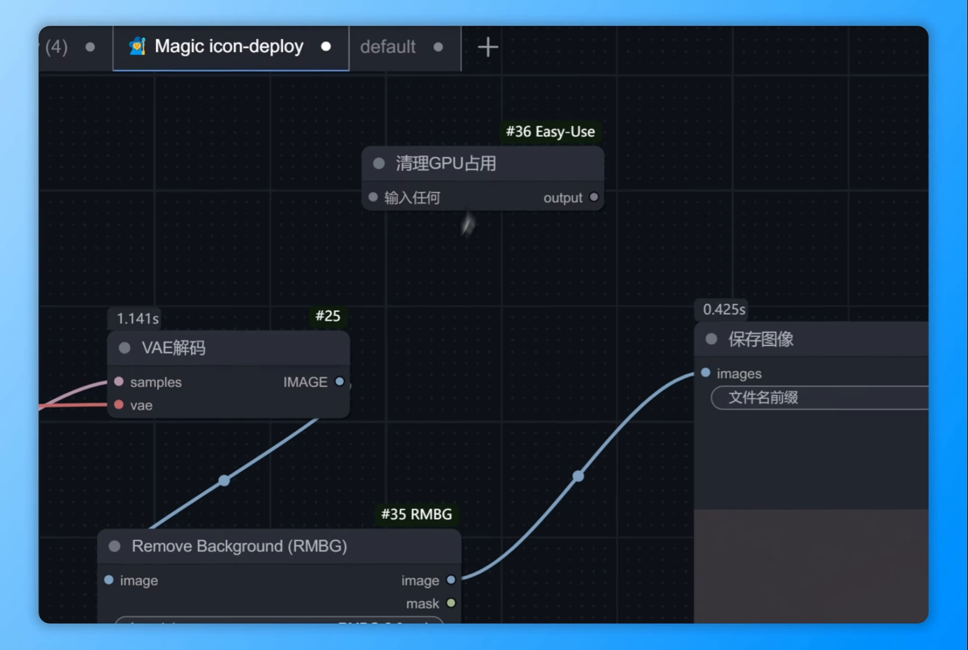
drag(462, 166, 476, 224)
drag(339, 383, 388, 256)
drag(609, 256, 118, 472)
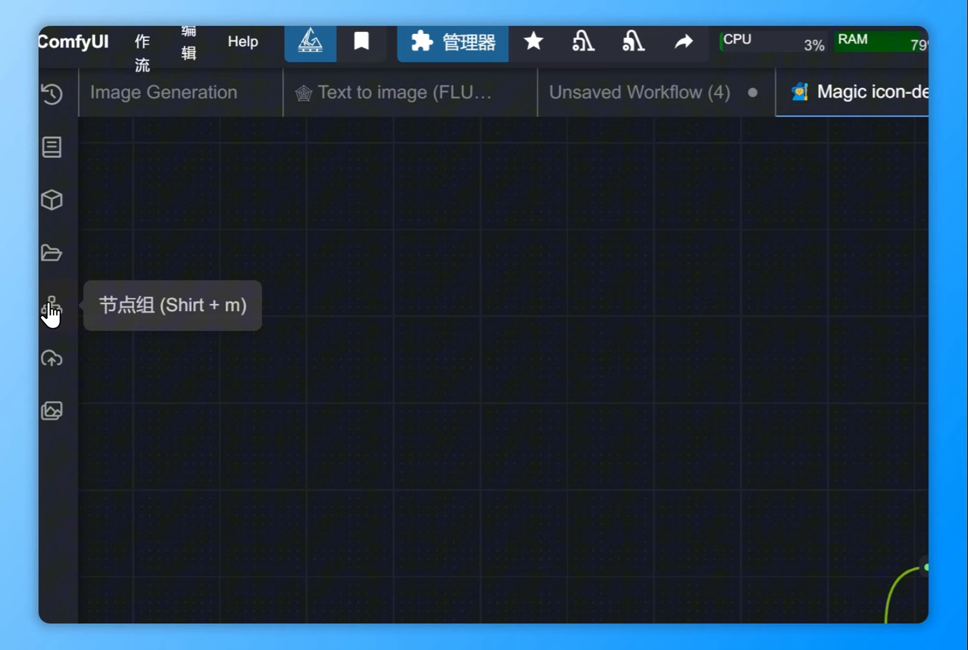
- Add a ComfyDeploy node to an empty area of the canvas and copy the workflow's filename from the save dialog
click(51, 309)
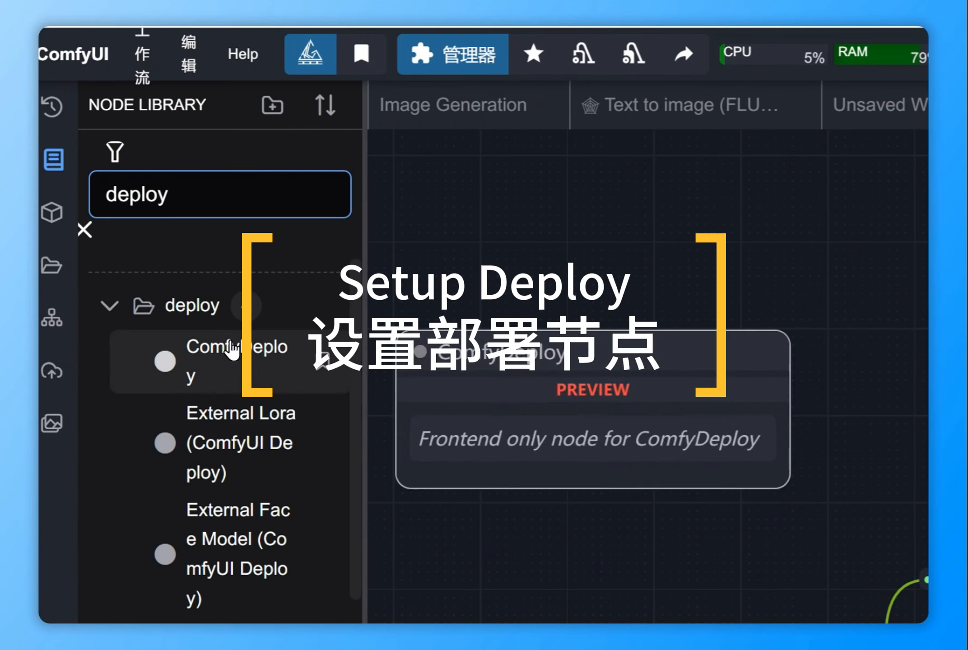
click(233, 352)
click(138, 58)
click(195, 293)
key(ctrl+c)
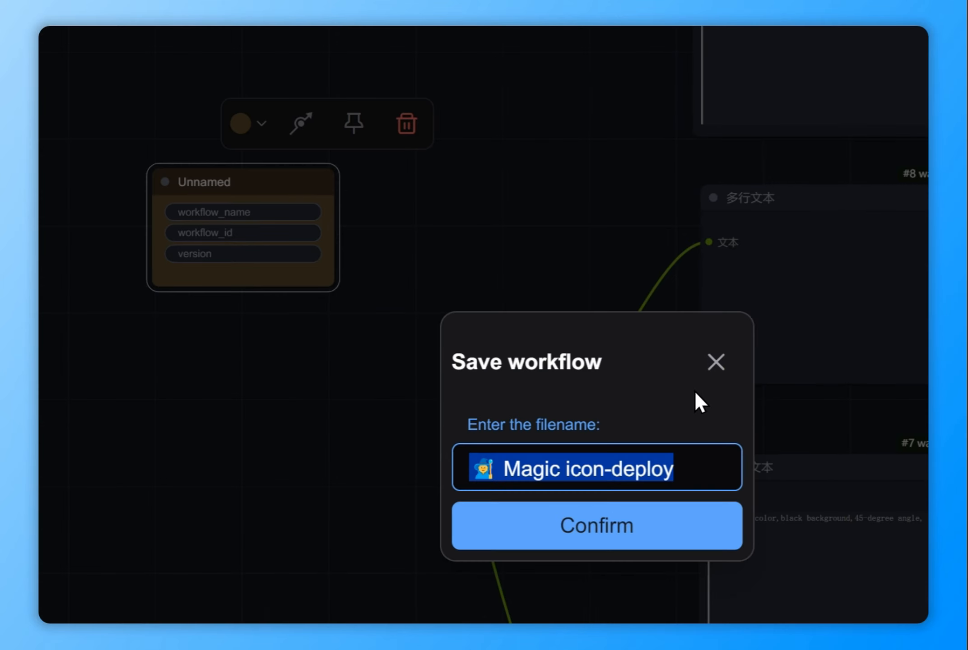
- Set the ComfyDeploy node's workflow_name to the copied name shortened to 🧙 Magic icon, and its version to 1
click(715, 360)
scroll(587, 336, up, 6)
click(693, 338)
key(ctrl+v)
drag(594, 187, 674, 189)
key(BackSpace)
key(Return)
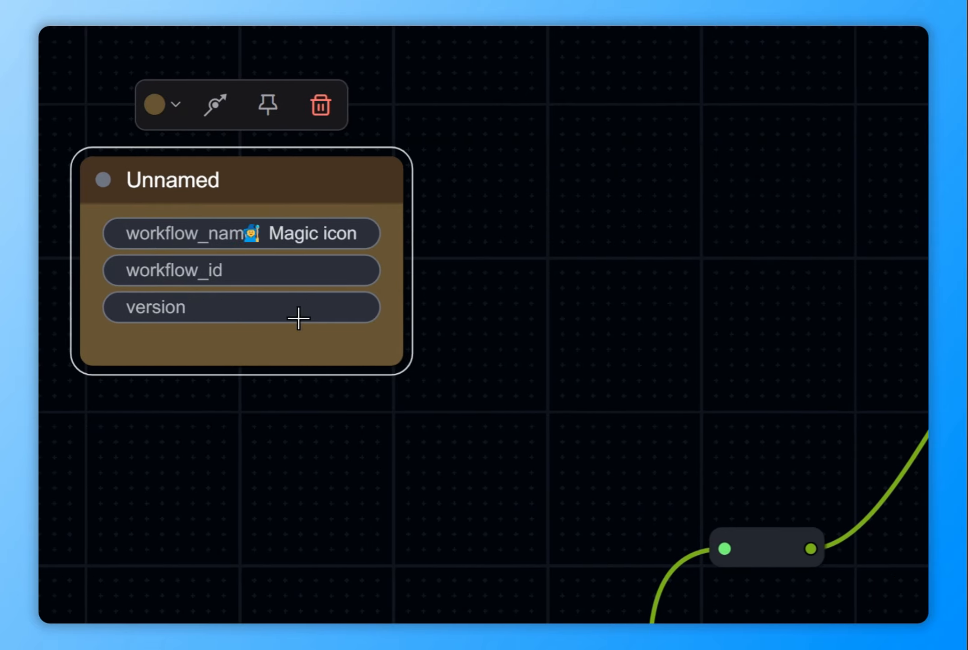
click(398, 313)
text(1)
key(Return)
- Place an Image Output (ComfyDeploy) node above the final VAE解码 and 保存图像 nodes, fed by the background-removed image
scroll(681, 361, down, 10)
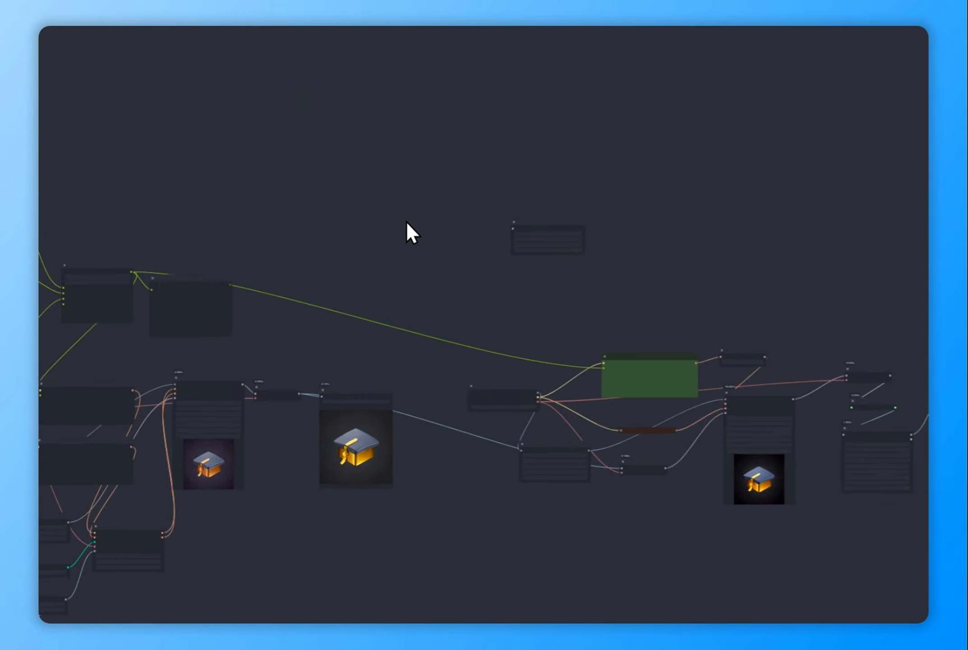
drag(424, 373, 767, 449)
scroll(768, 449, up, 12)
drag(449, 584, 318, 46)
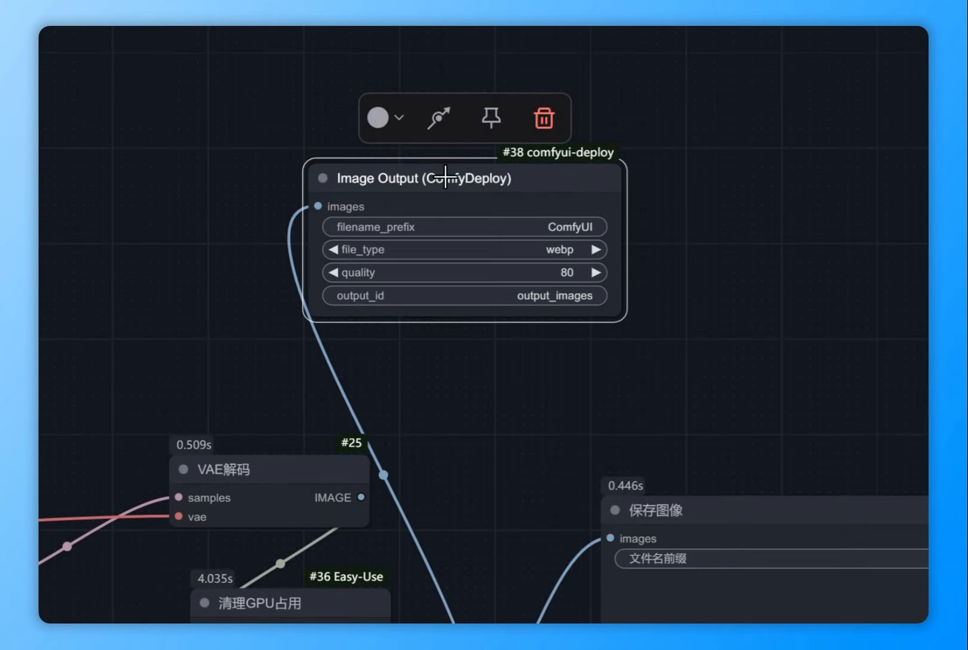
drag(449, 177, 565, 198)
click(615, 361)
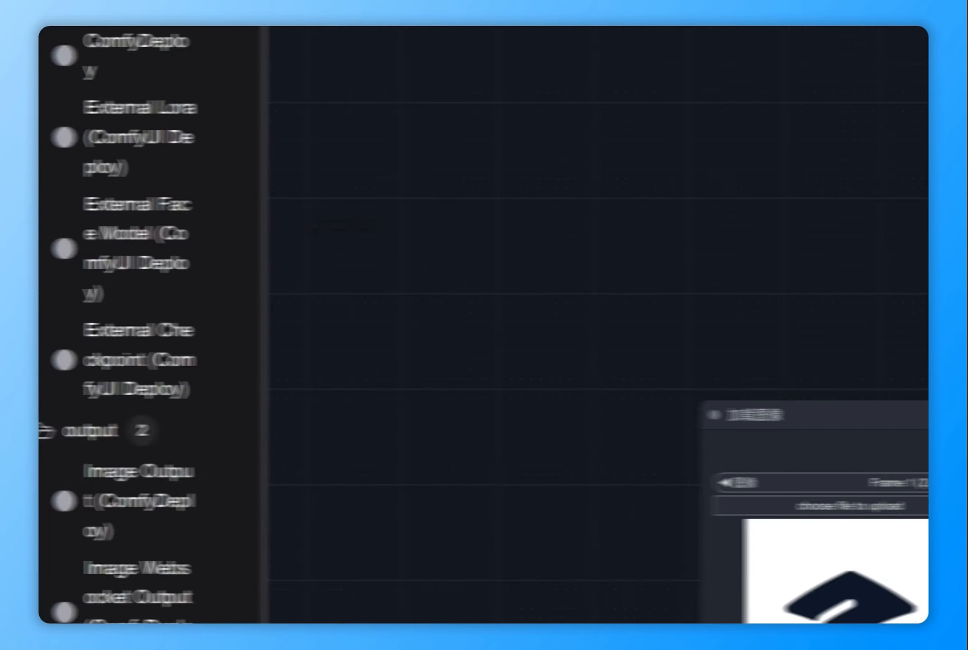
- Feed Image Resize by Longer Side from an External Image (ComfyUI Deploy) node and set its display_name to 输入ICON
mouse_move(88, 588)
scroll(198, 470, down, 10)
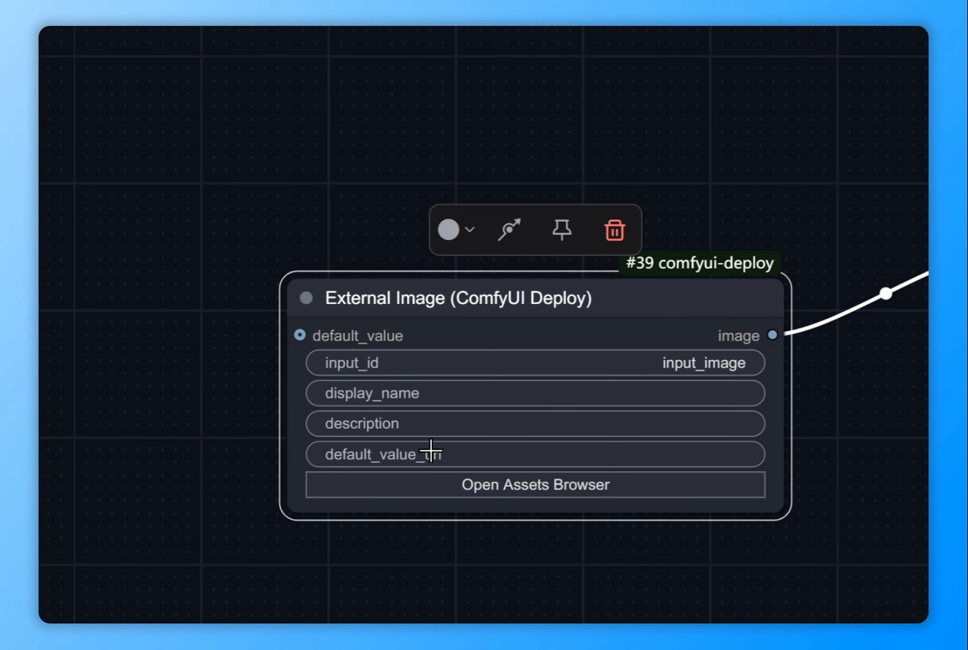
click(481, 467)
text(shu)
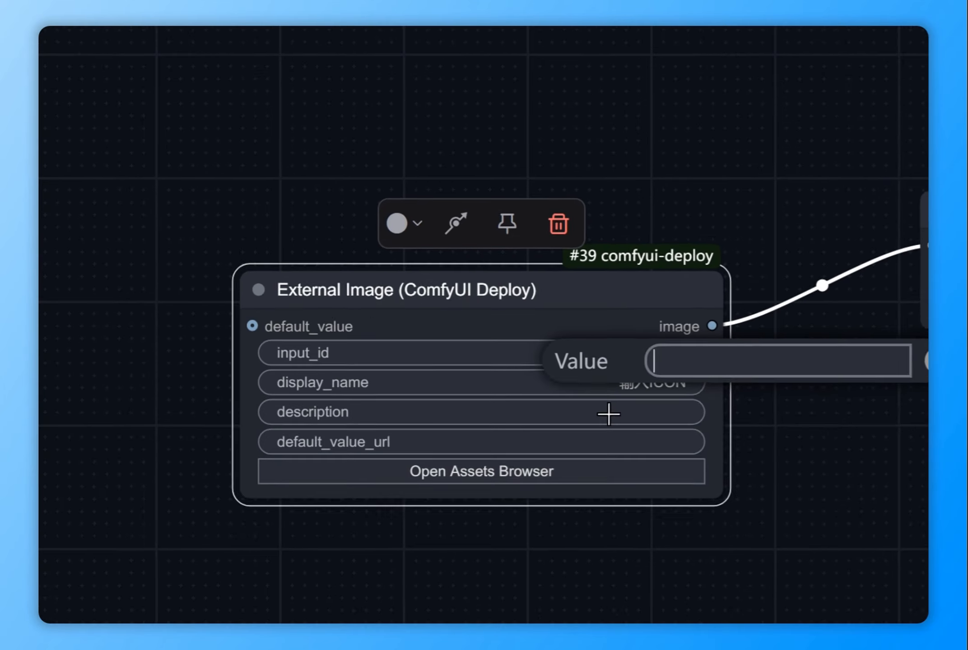
- Set the External Image node's description to 选择需要AI渲染的图标 and align the node with Image Resize by Longer Side
text(需要)
text(AI)
text(渲染de)
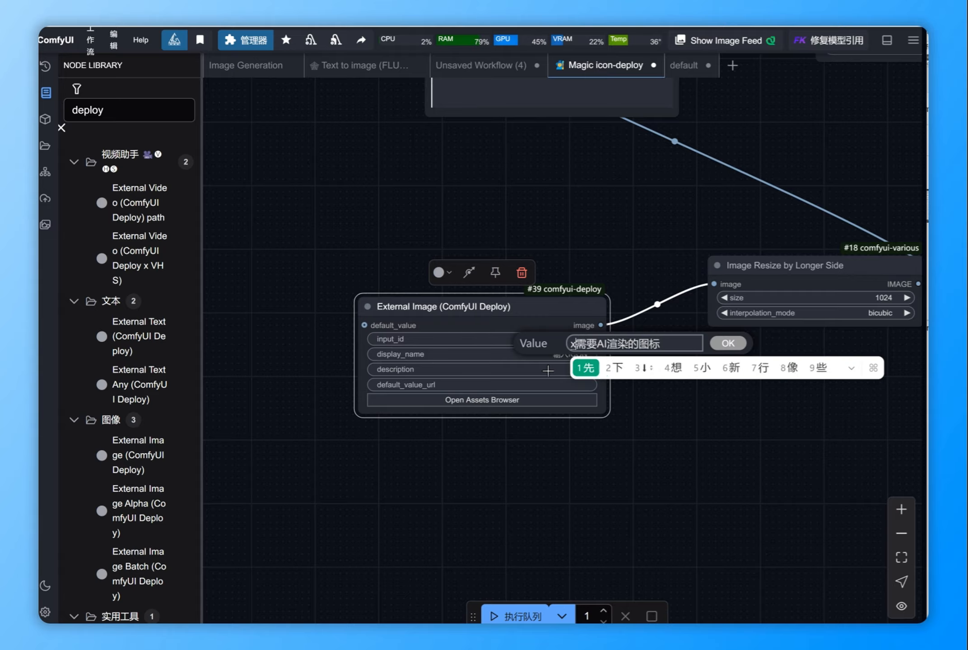
drag(508, 302, 460, 259)
click(621, 386)
drag(621, 386, 488, 346)
scroll(621, 386, down, 3)
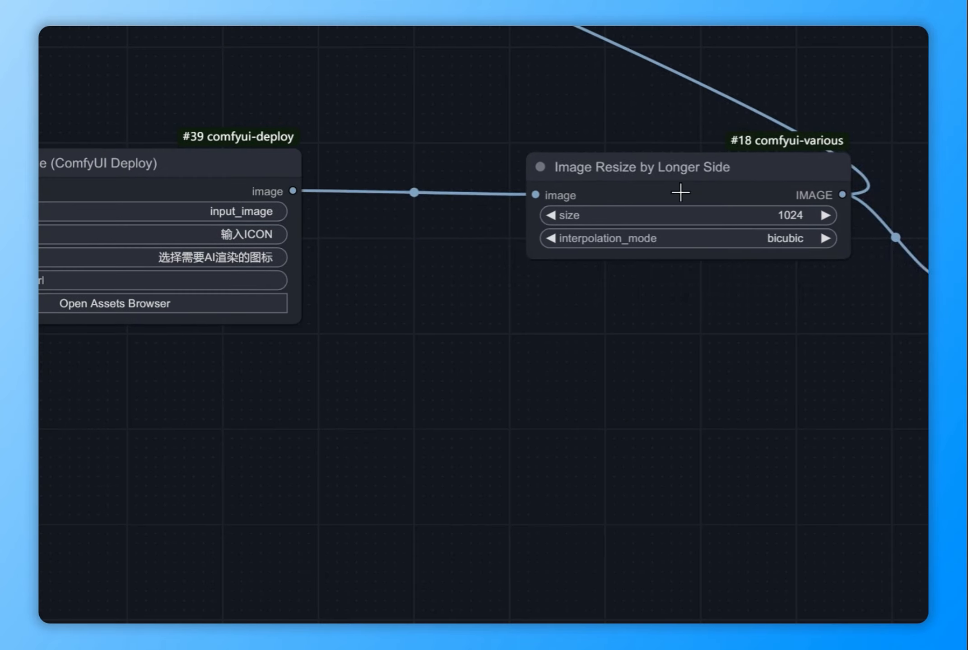
- Add an External Number Slider (ComfyUI Deploy) node and connect its value to the ControlNet应用 强度 input
drag(811, 283, 777, 291)
drag(661, 371, 654, 388)
drag(657, 440, 103, 554)
drag(358, 181, 362, 192)
drag(434, 397, 559, 298)
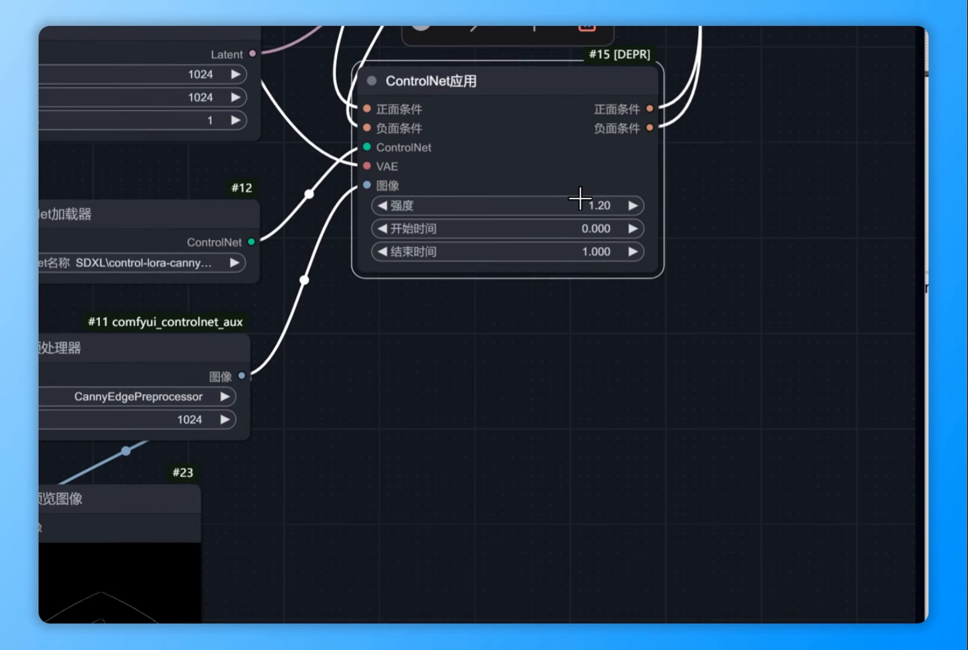
click(580, 199)
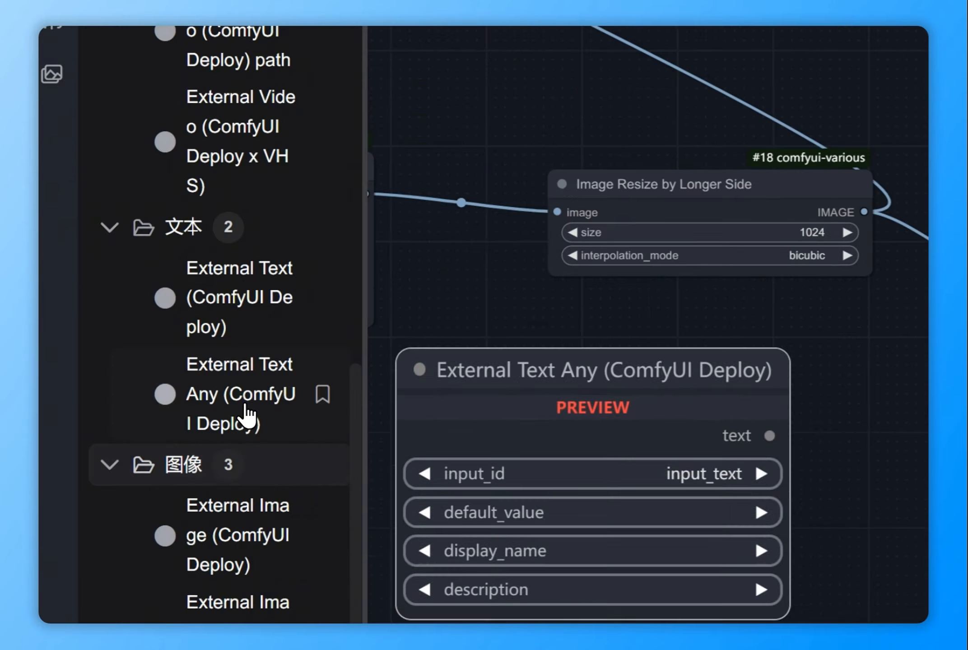
scroll(246, 417, down, 5)
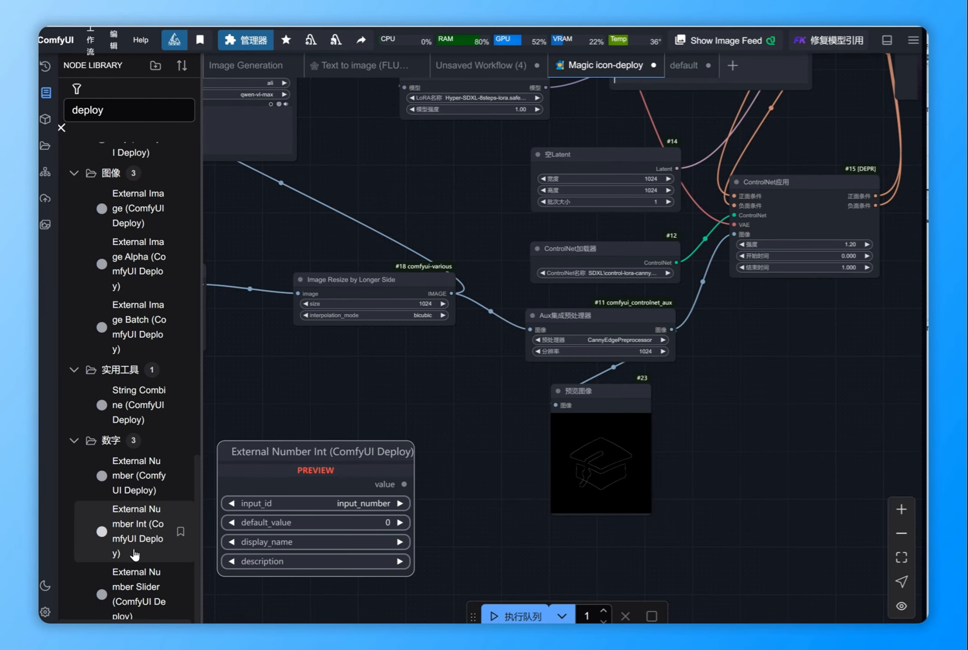
drag(135, 587, 289, 391)
drag(391, 382, 481, 374)
drag(489, 399, 321, 403)
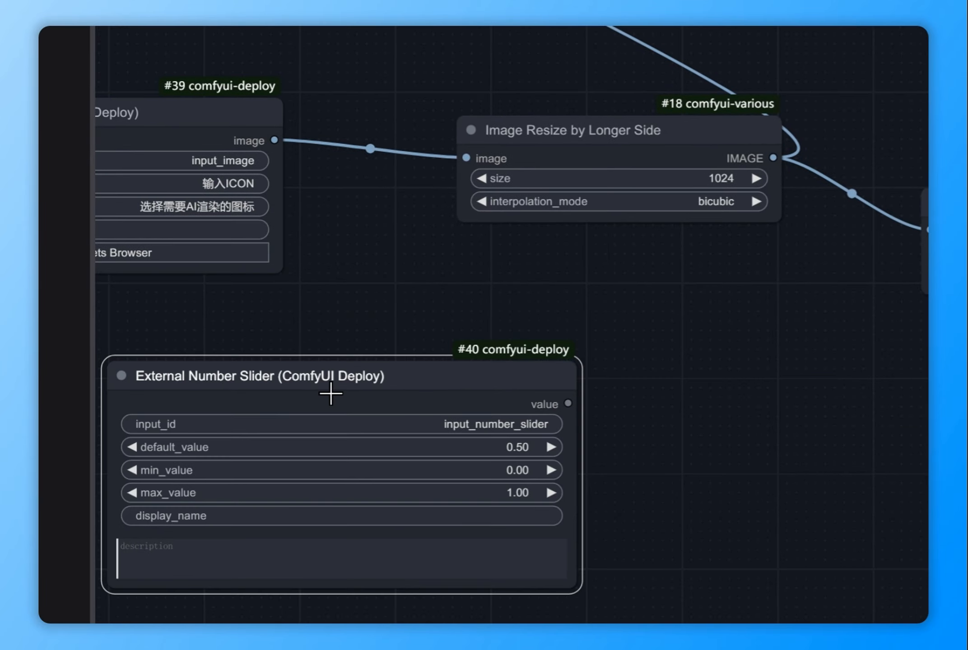
drag(447, 403, 693, 191)
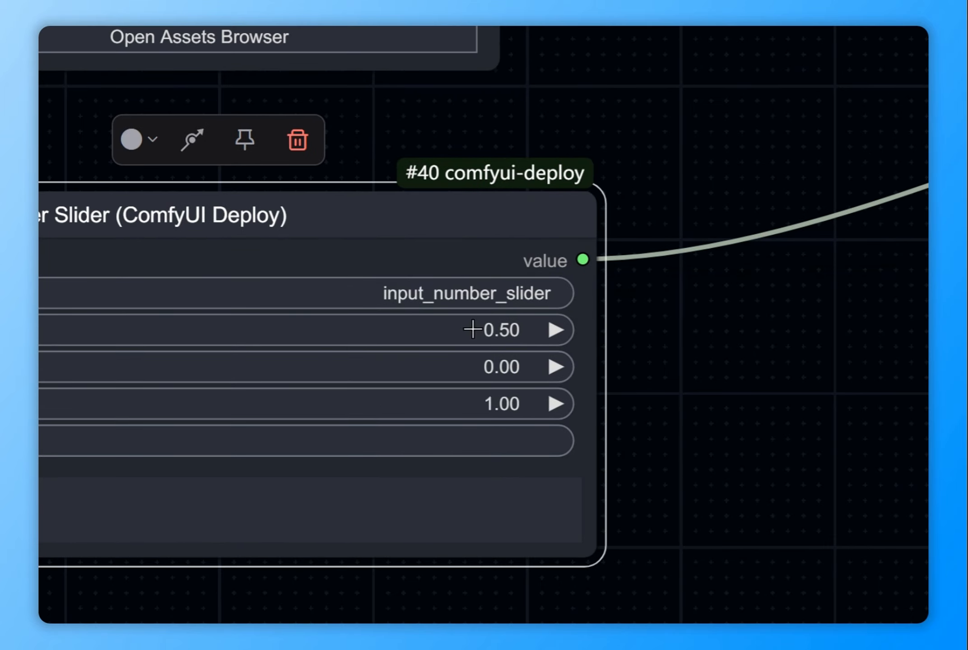
- Set the number slider's default_value to 1.20, min_value to 0.60 and max_value to 2.00
click(473, 329)
text(1.20)
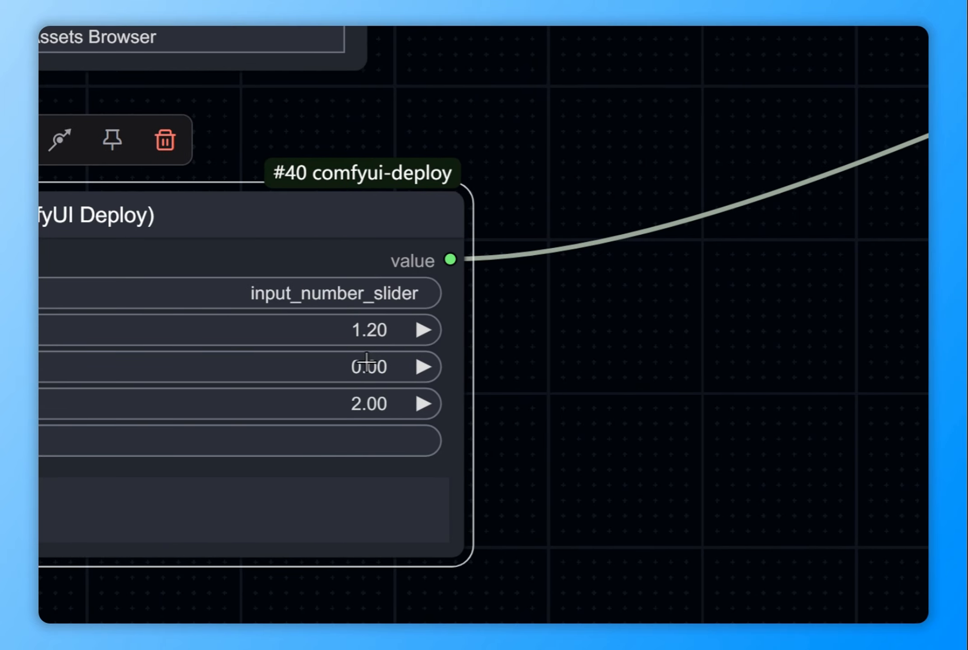
drag(356, 232, 361, 209)
- Set the number slider's display_name to 控制强度 and enter a description beginning with 数值越大 about the icon control
click(279, 444)
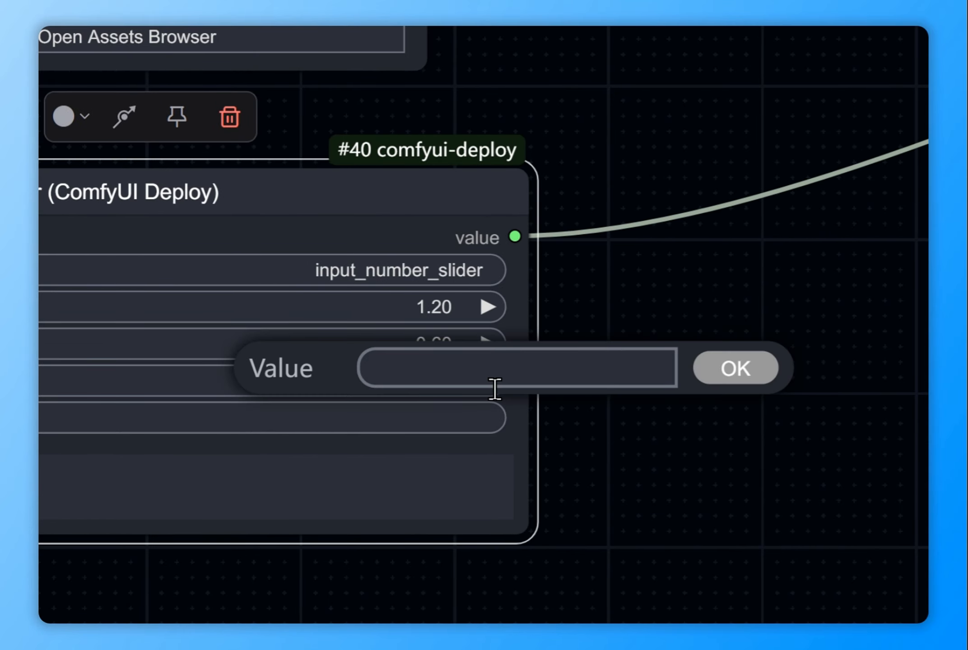
text(控制qian'd'g)
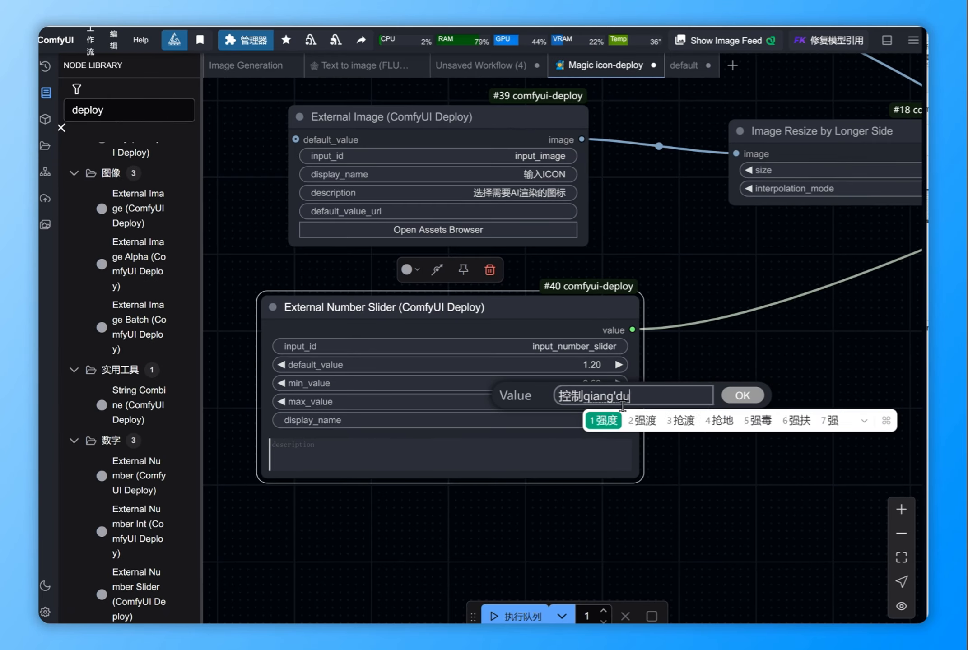
click(557, 458)
text(数值越大，tu)
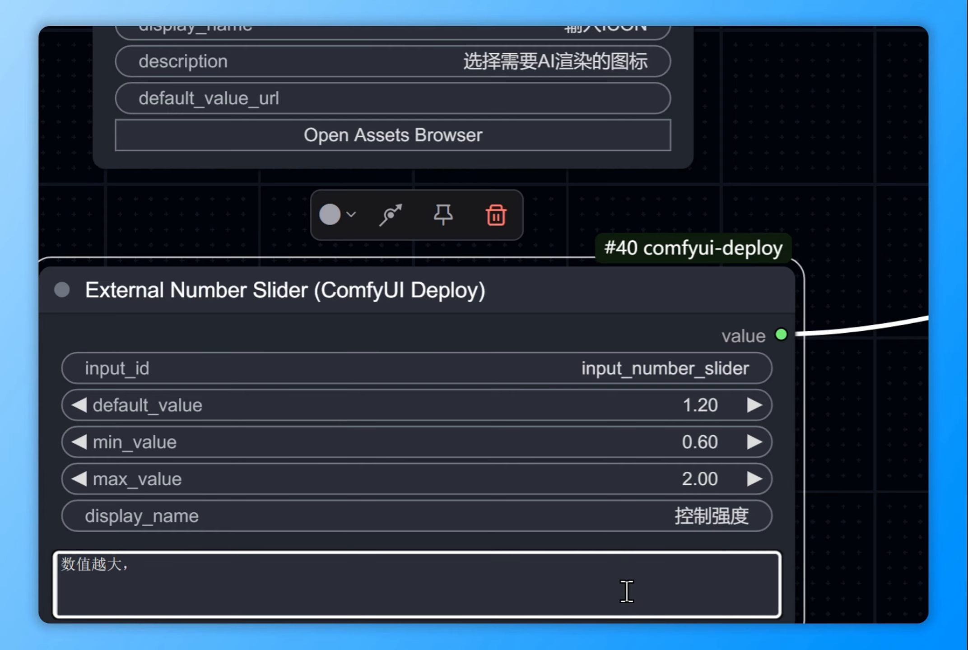
text(图标kong'zh)
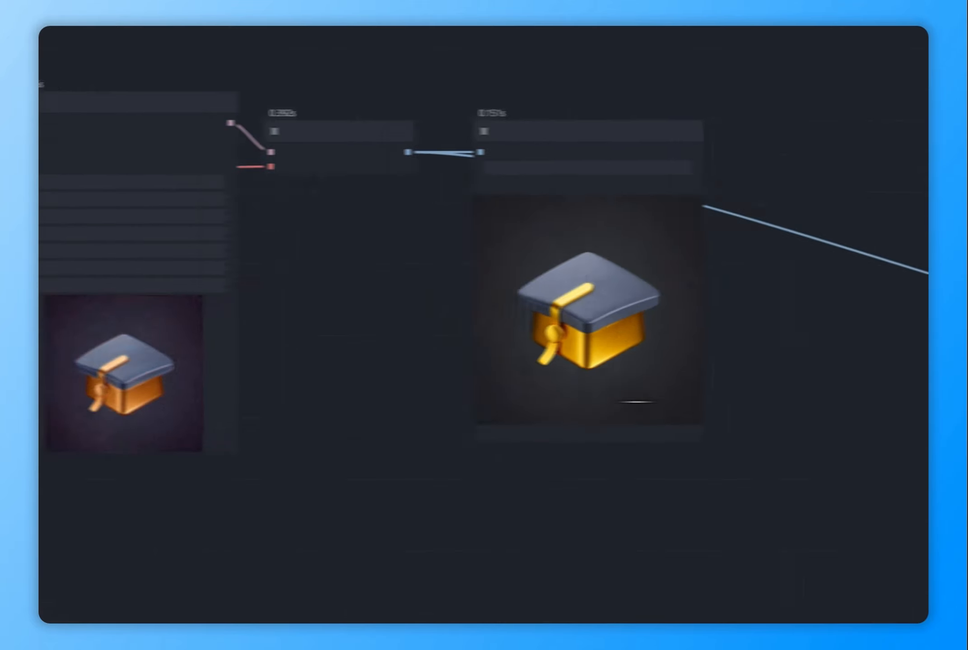
- Examine the SDXL output and the Flux redraw nodes, including VAE编码, the CLIP text encoders and the K采样器
drag(637, 402, 120, 451)
scroll(562, 255, up, 3)
drag(733, 423, 549, 322)
drag(750, 500, 722, 243)
scroll(723, 251, up, 1)
scroll(497, 277, down, 4)
scroll(540, 280, up, 2)
drag(791, 204, 429, 280)
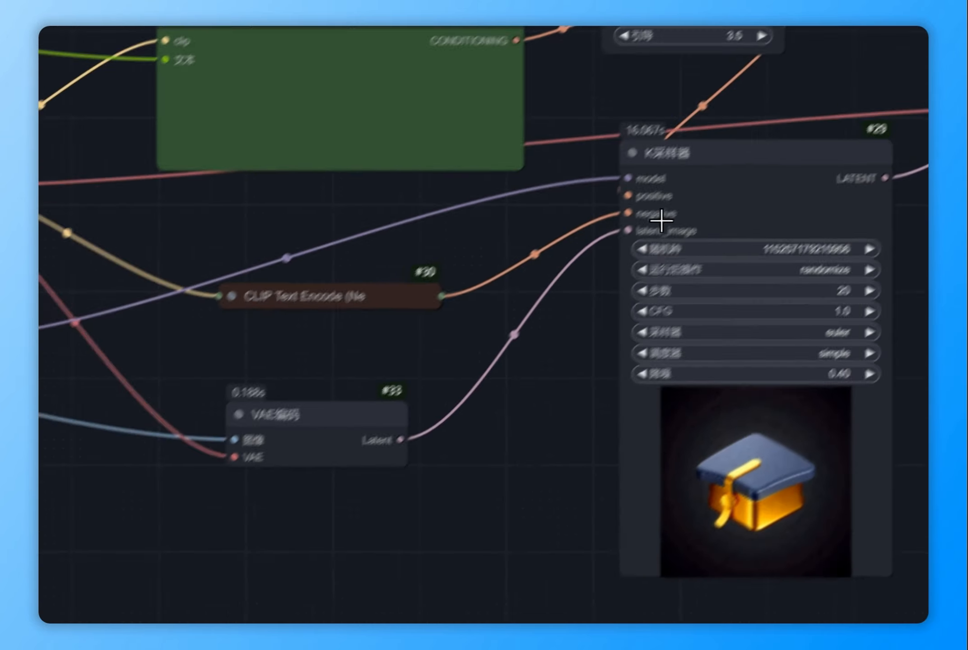
drag(662, 221, 659, 233)
scroll(677, 344, down, 8)
scroll(195, 289, up, 9)
drag(181, 235, 278, 168)
drag(490, 367, 464, 360)
drag(491, 442, 529, 442)
click(529, 488)
scroll(529, 488, down, 2)
drag(681, 210, 108, 143)
scroll(755, 472, up, 4)
drag(755, 472, 559, 212)
- Inspect the Canny 预览图像 node and the neighbouring text and checkpoint loader nodes
click(359, 205)
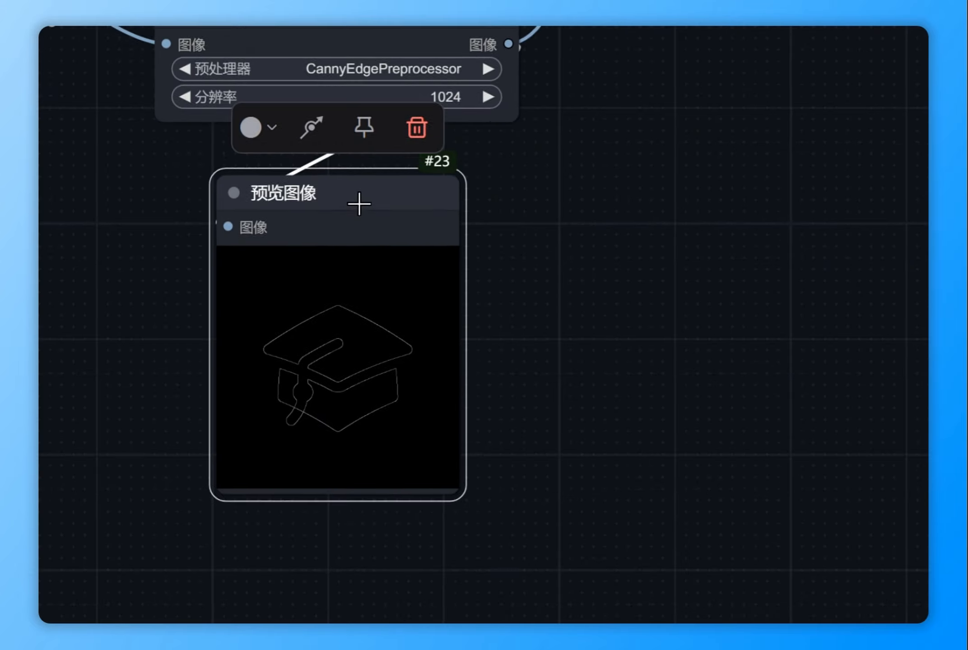
scroll(359, 204, down, 2)
drag(741, 289, 558, 531)
scroll(558, 531, down, 4)
scroll(407, 190, up, 6)
drag(678, 407, 316, 271)
drag(194, 451, 571, 306)
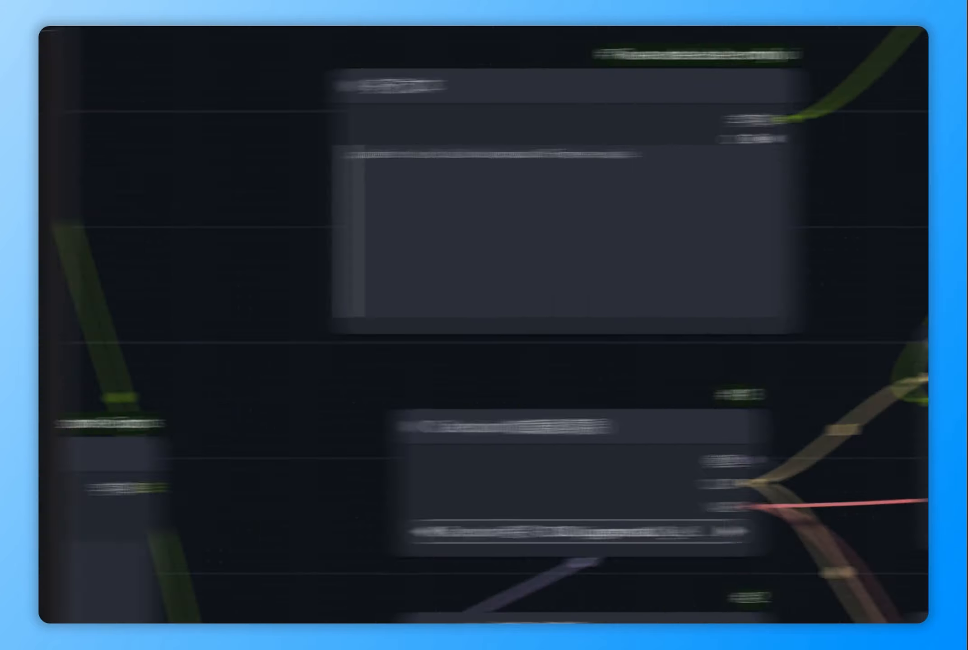
click(264, 476)
scroll(424, 343, down, 4)
drag(424, 343, 291, 410)
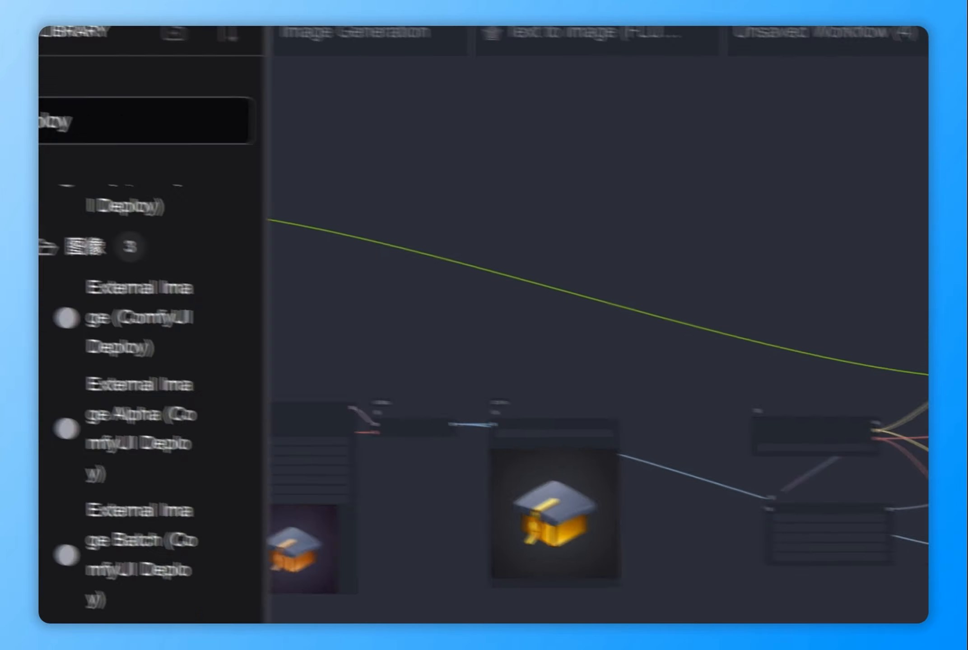
click(194, 268)
click(627, 478)
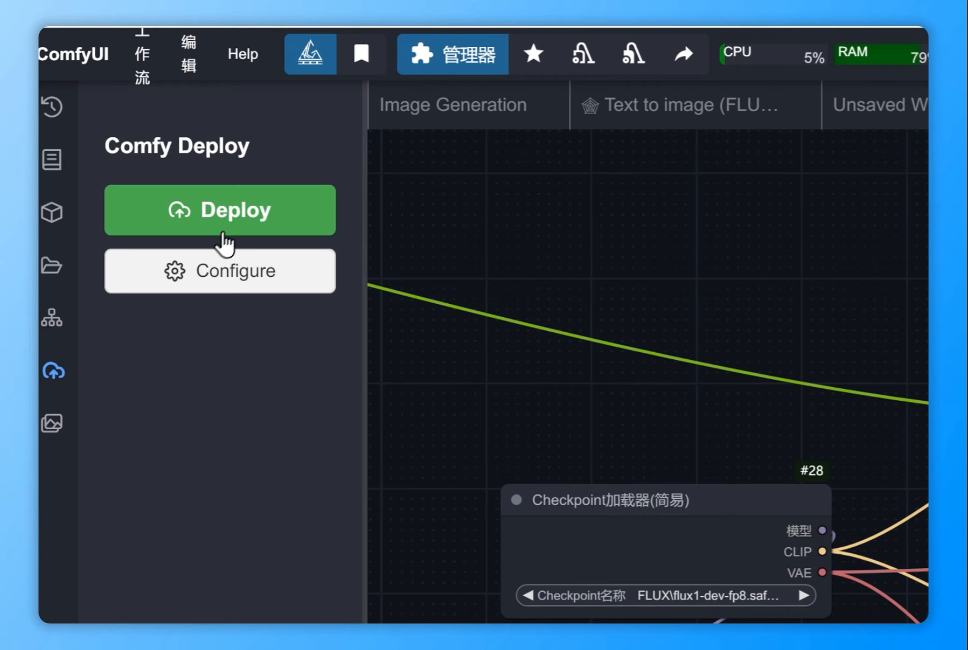
click(220, 210)
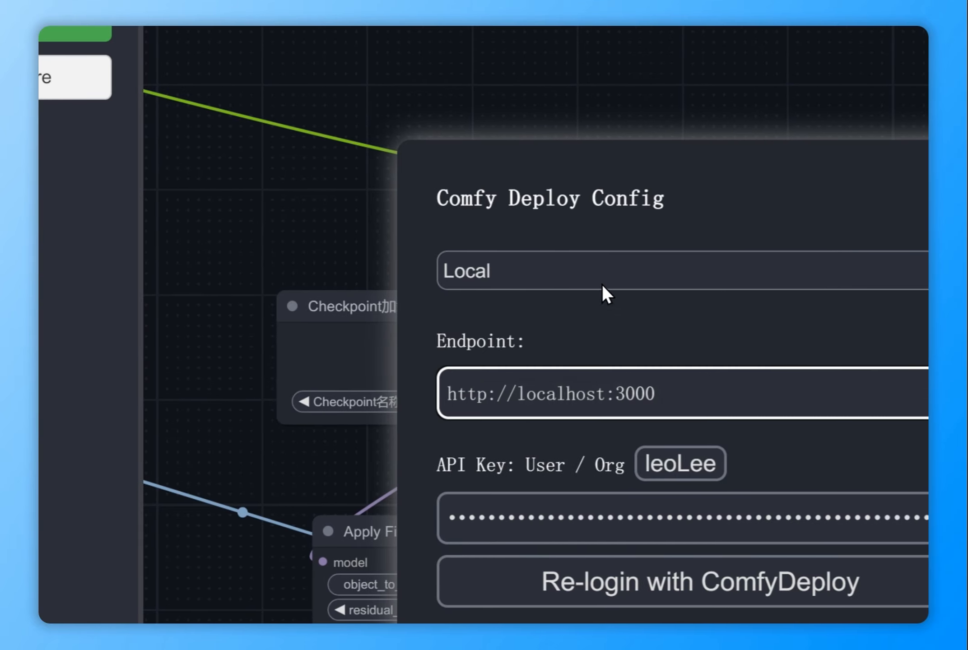
click(569, 397)
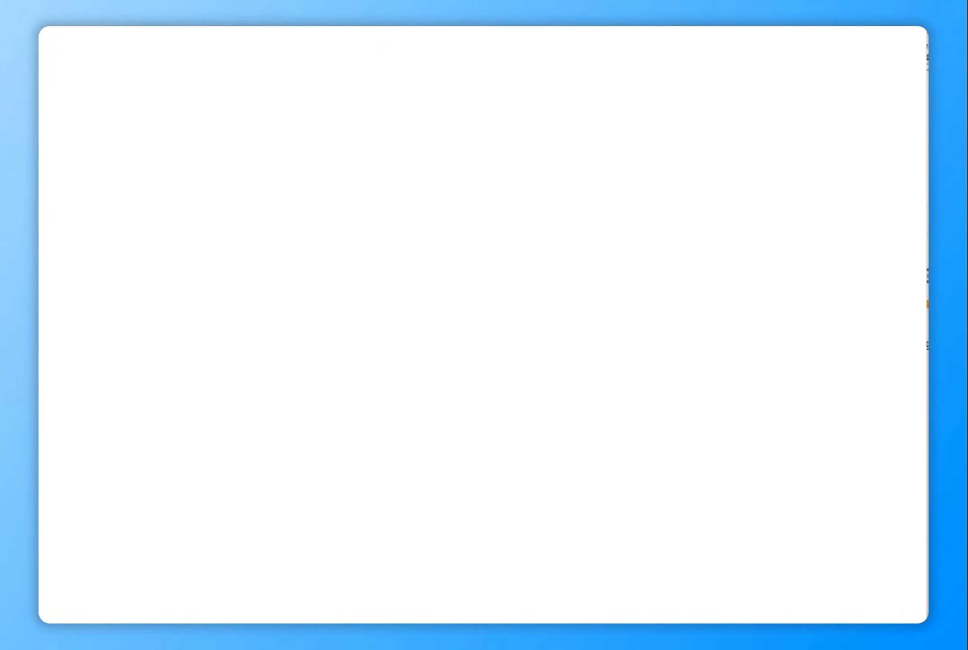
click(335, 261)
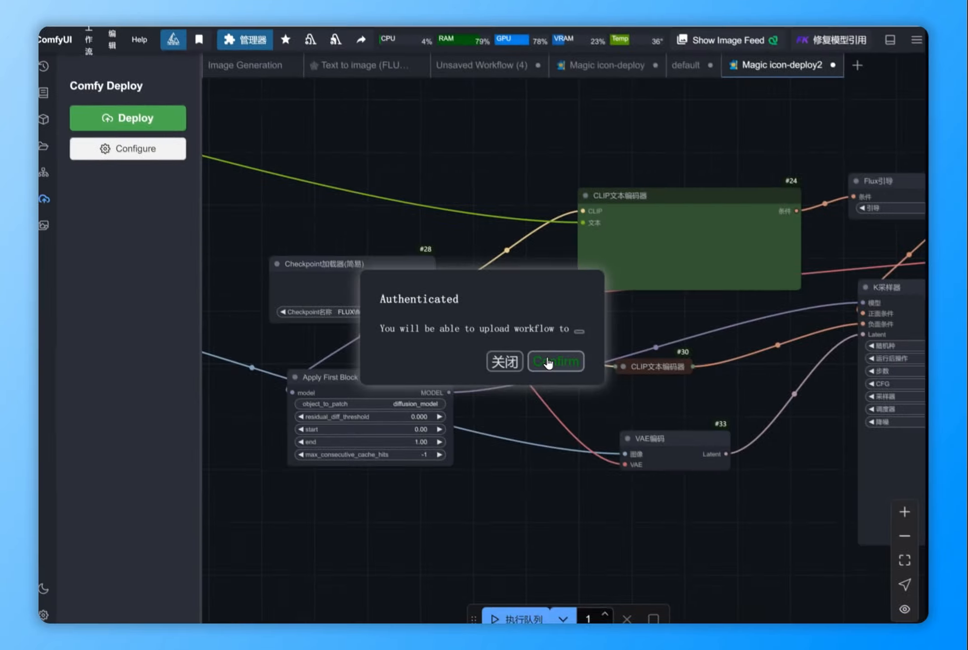
click(555, 362)
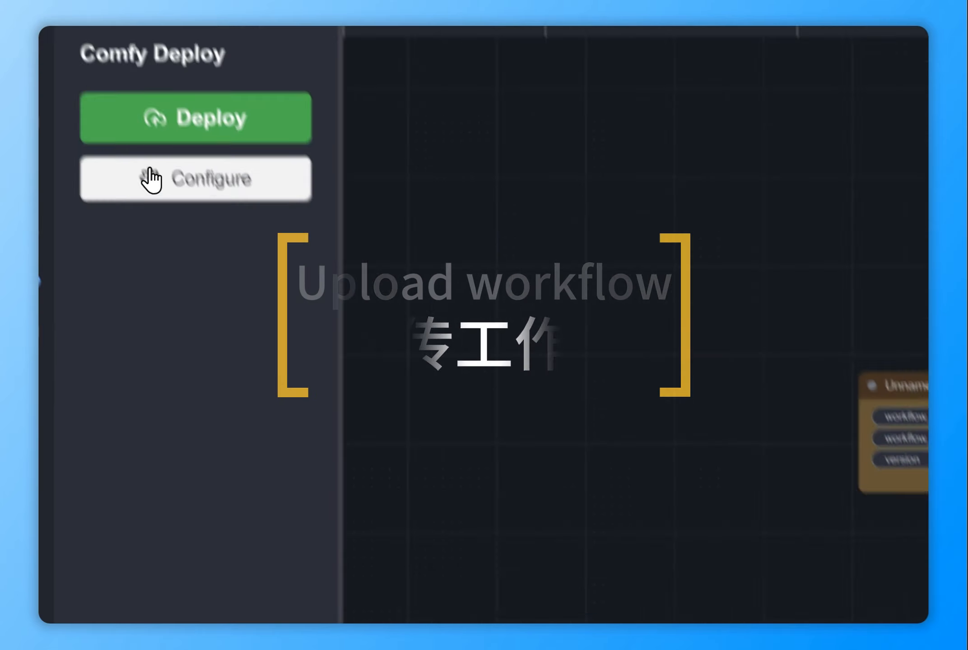
- Deploy the Magic icon workflow, accept the dependency check and open the deployed workflow's page
click(51, 94)
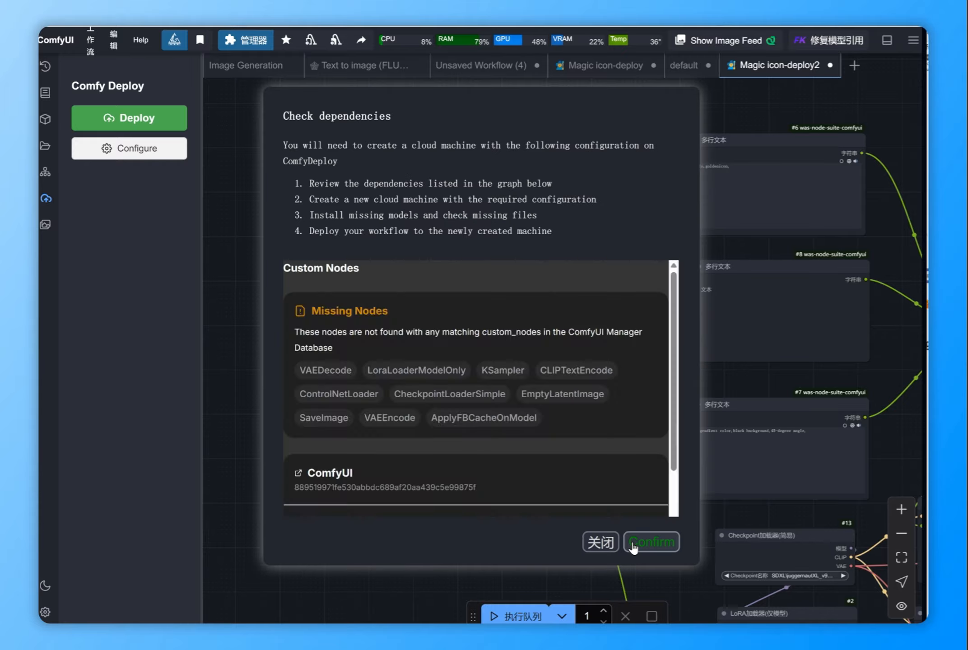
click(634, 544)
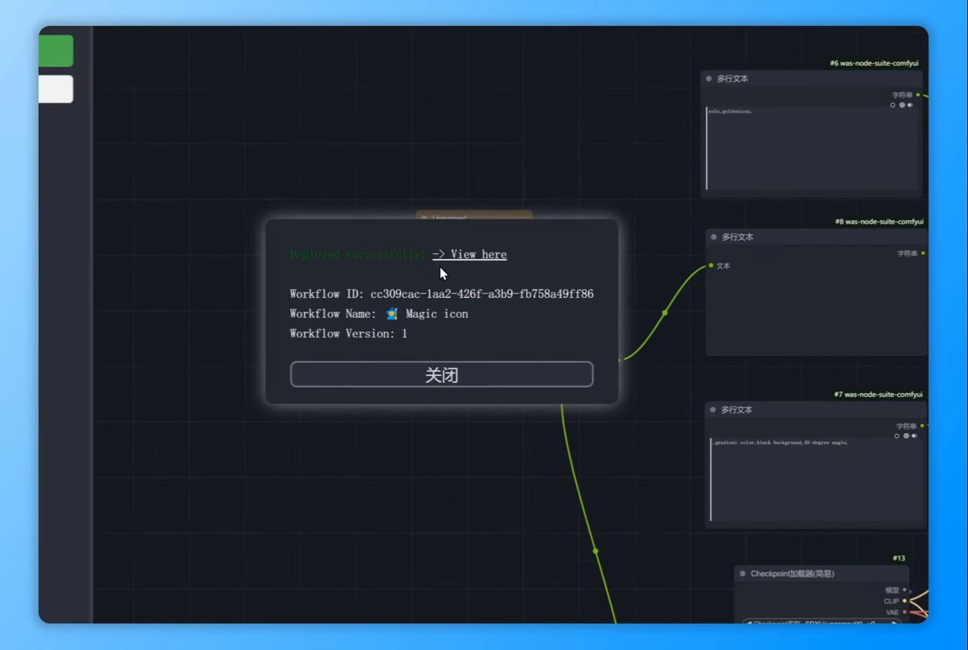
click(468, 256)
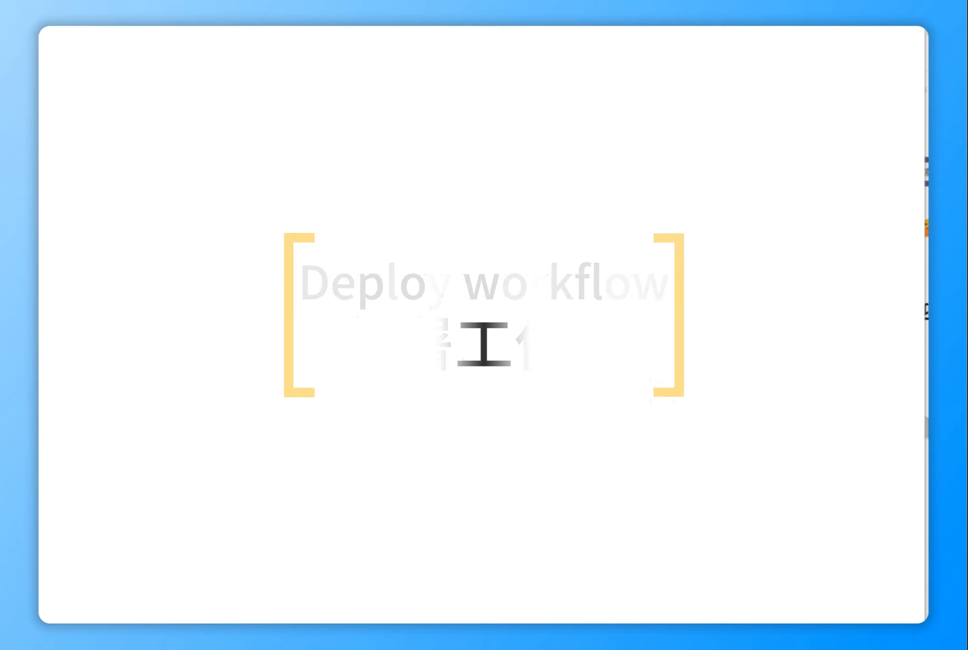
- Select My Machine-local as the machine for version 1 of the Magic icon workflow
click(276, 209)
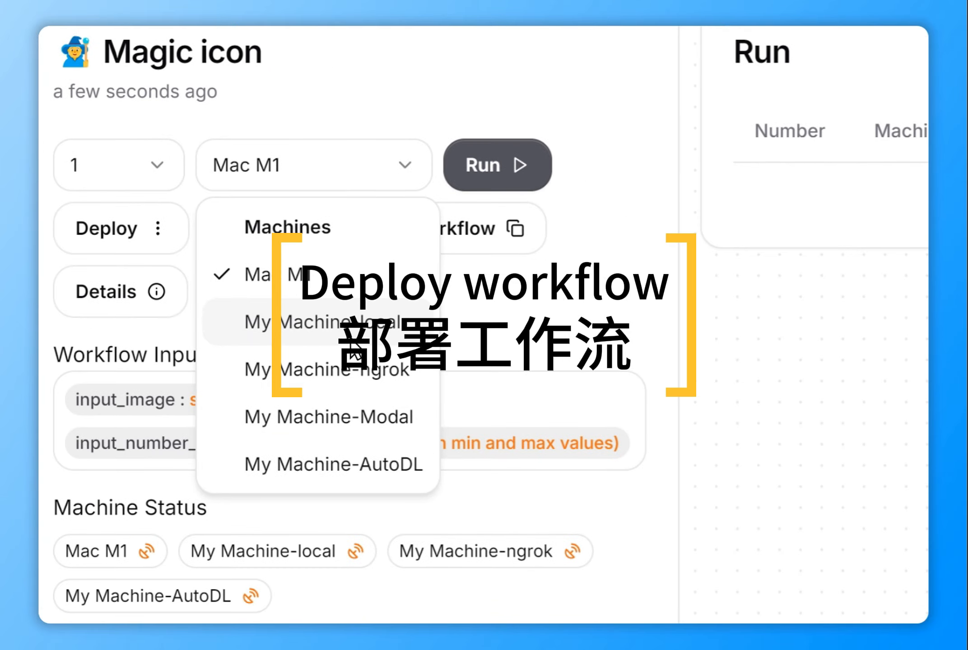
click(223, 248)
click(129, 168)
click(126, 220)
- View the Machine Logs from the workflow's machine status list and return to the workflow page
click(176, 364)
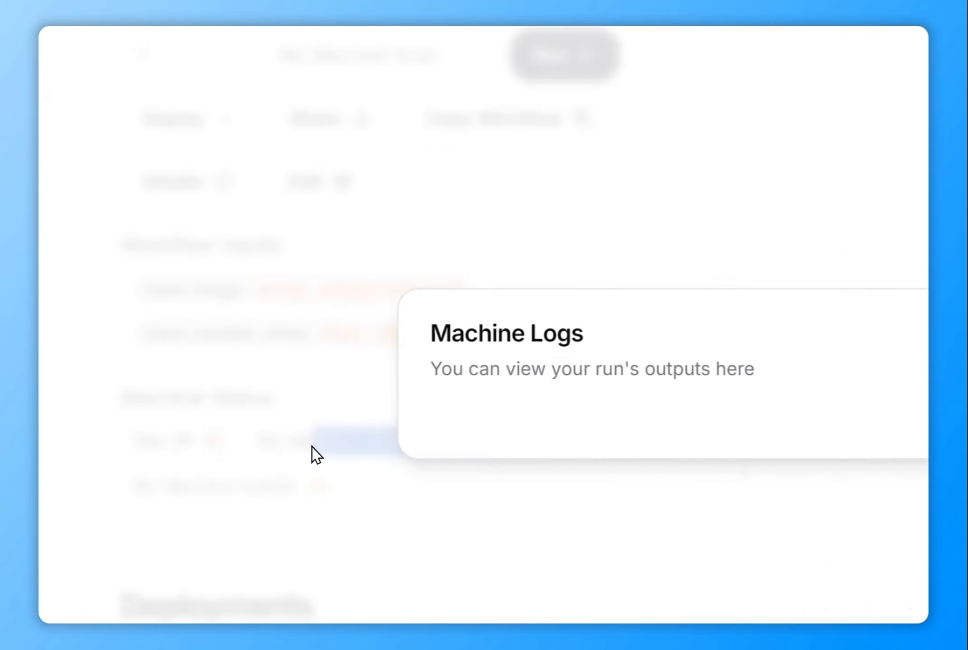
click(176, 364)
click(176, 156)
click(162, 159)
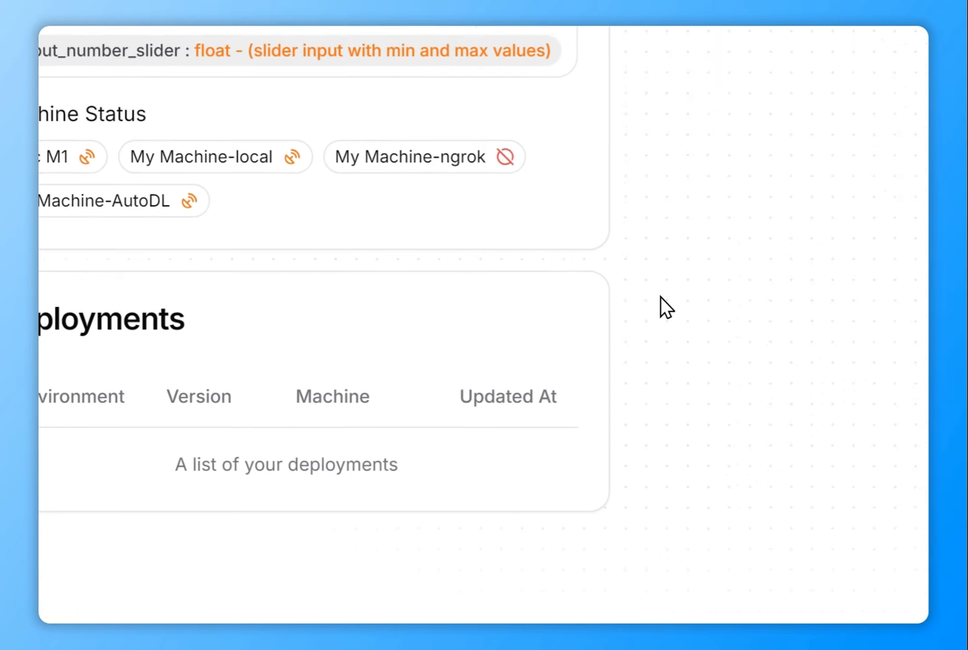
- Switch to the ComfyUI Image Generator Advance plugin in Figma and select the Magic icon workflow
click(250, 478)
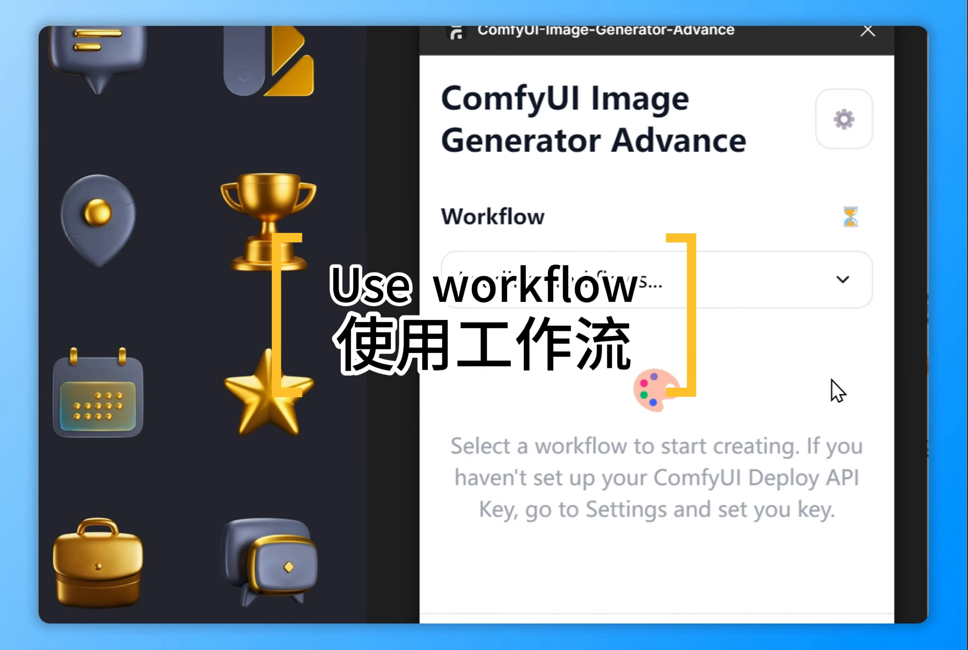
click(769, 272)
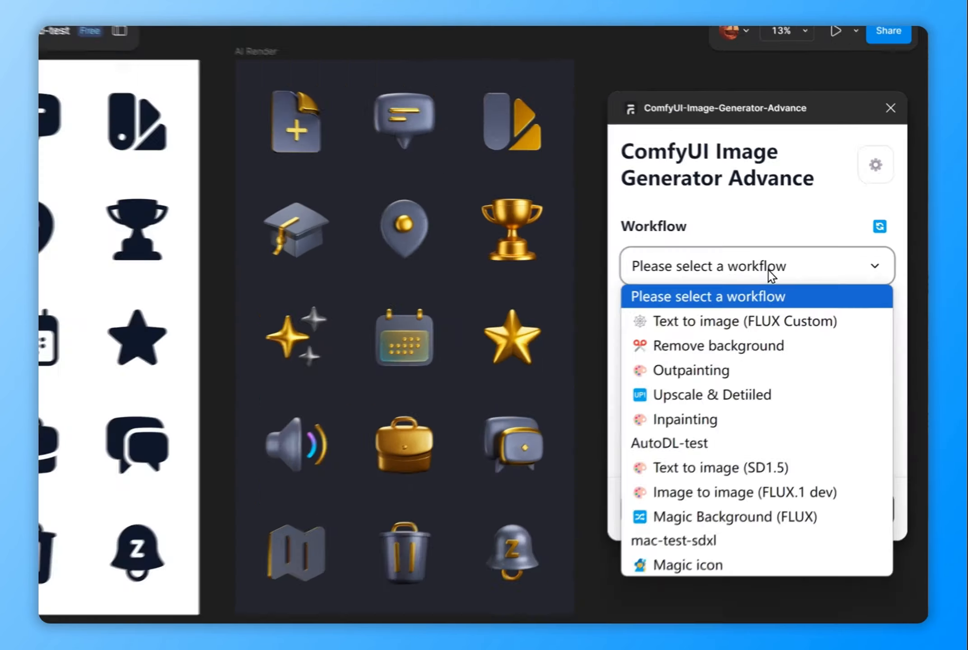
click(709, 565)
- Use the flat sparkles icon as the source and generate its 3D-style image with the Magic icon workflow
scroll(721, 388, down, 1)
drag(589, 272, 632, 273)
scroll(629, 392, down, 3)
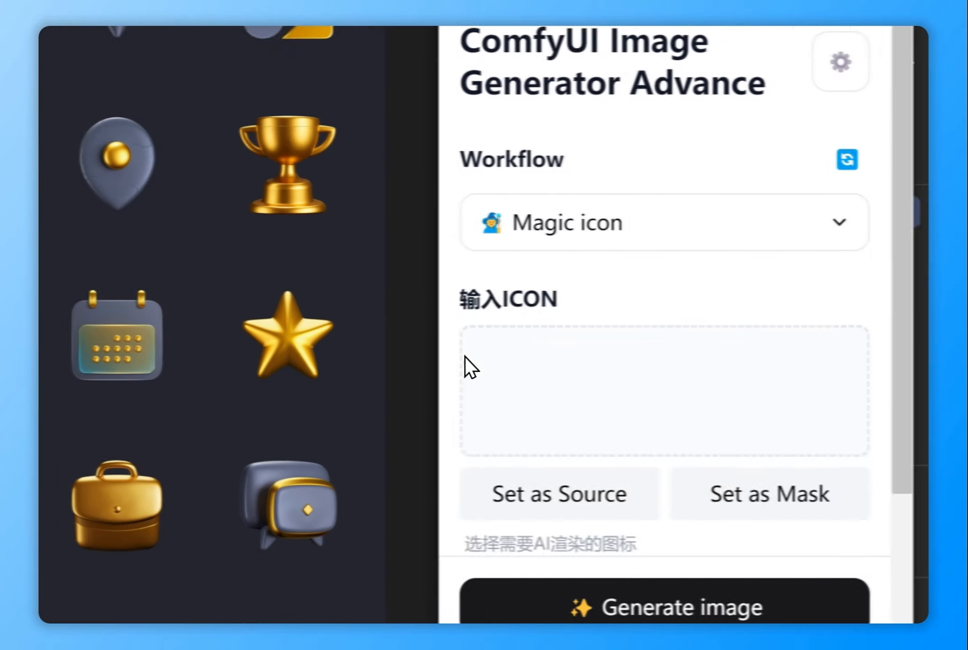
click(617, 586)
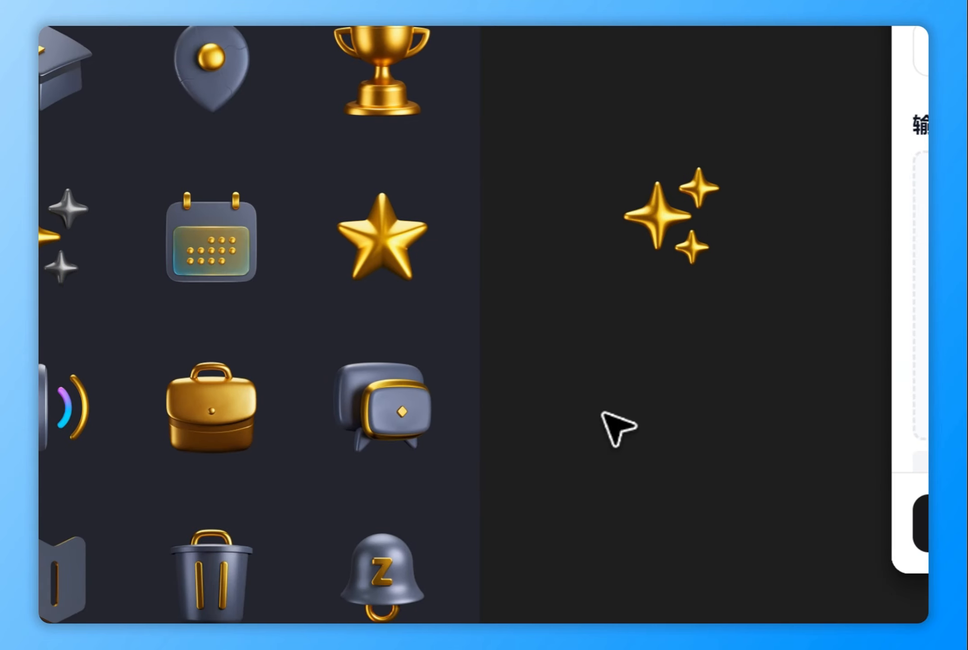
scroll(723, 347, down, 10)
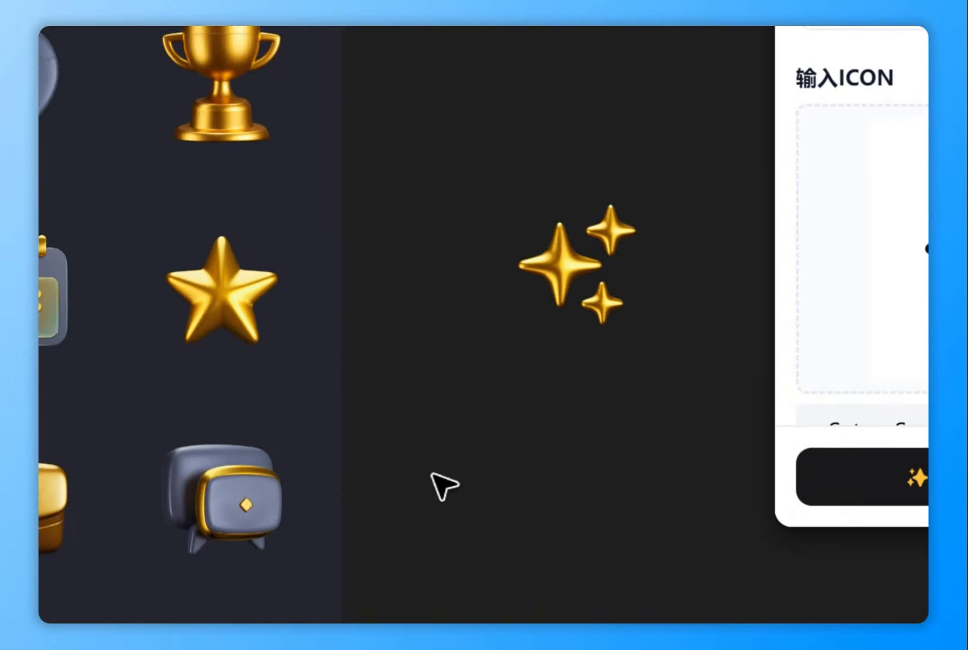
- Set the flat bell icon with the Z as the source and generate its 3D-style image
drag(433, 473, 580, 174)
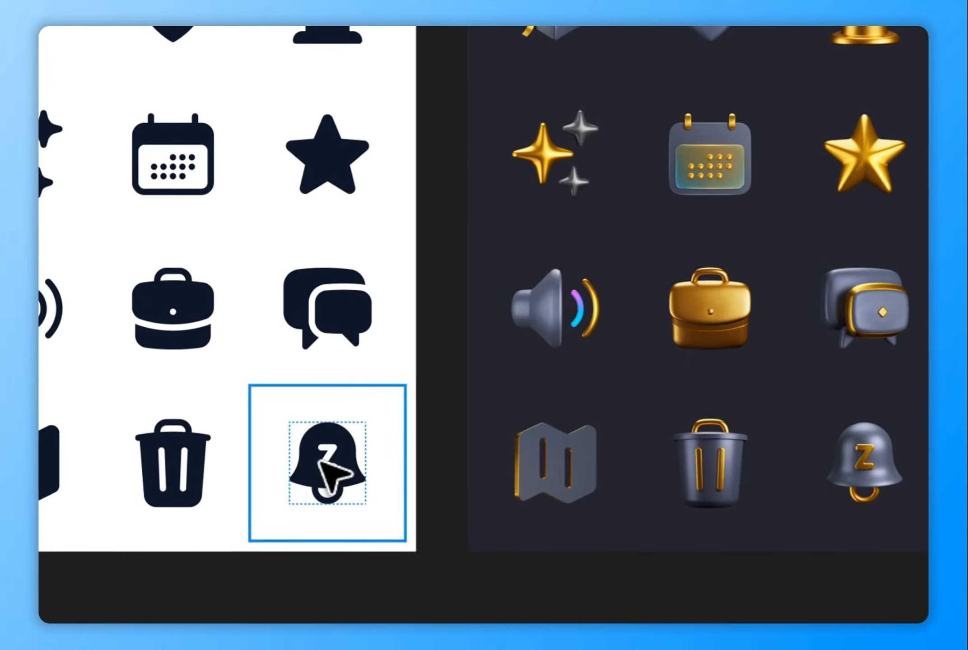
click(319, 461)
click(603, 361)
drag(411, 343, 473, 477)
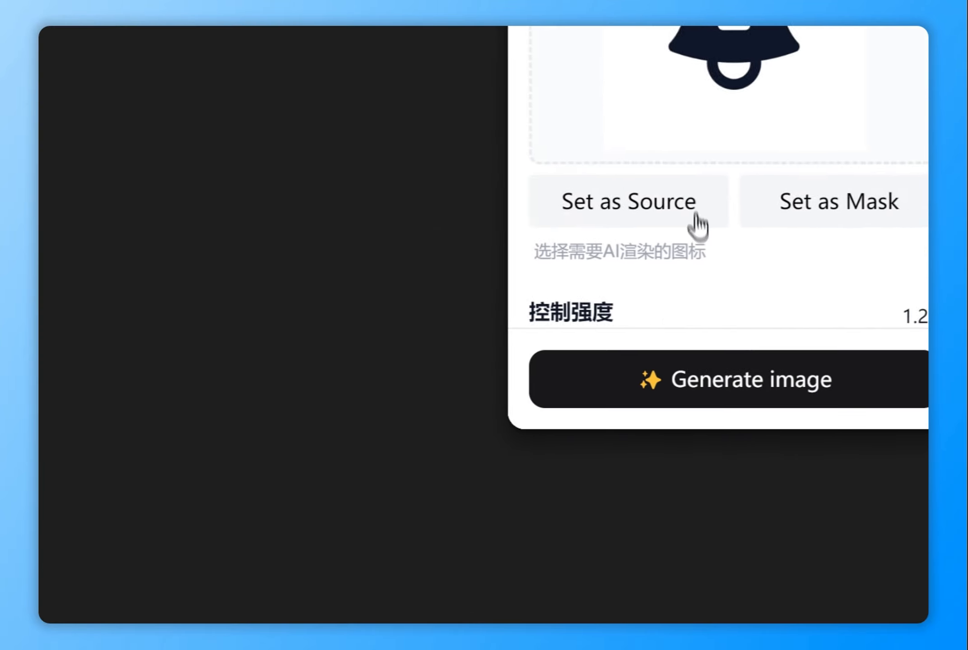
click(670, 379)
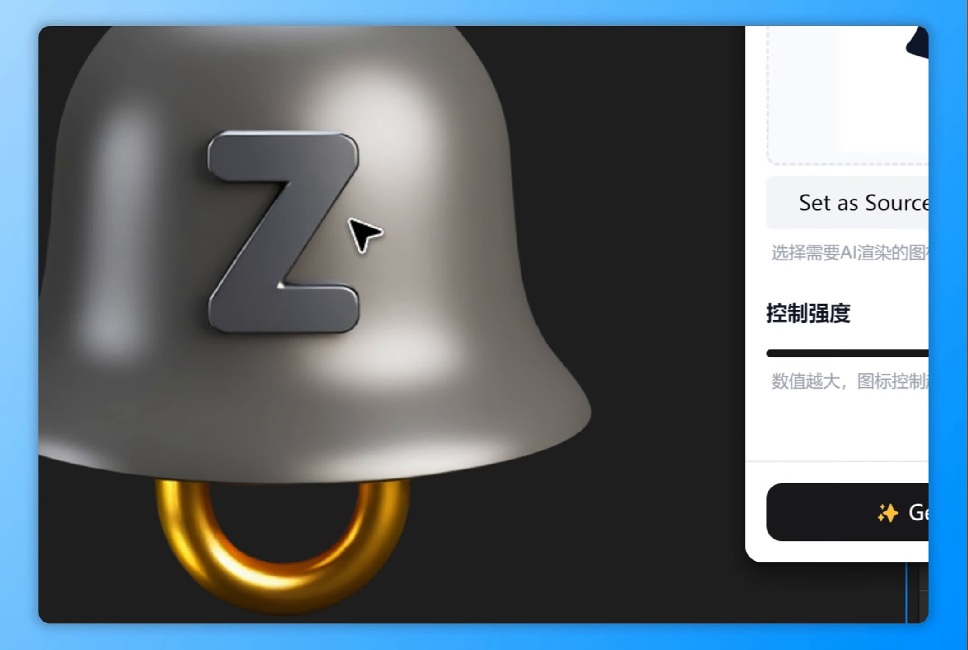
scroll(349, 219, up, 2)
drag(298, 409, 257, 379)
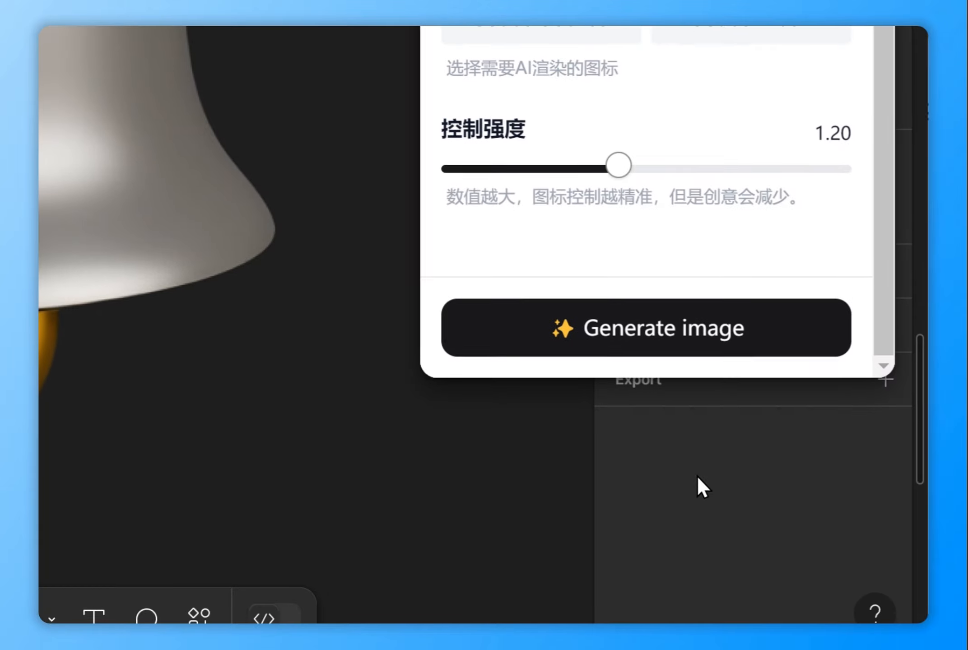
scroll(718, 179, up, 3)
scroll(718, 180, down, 2)
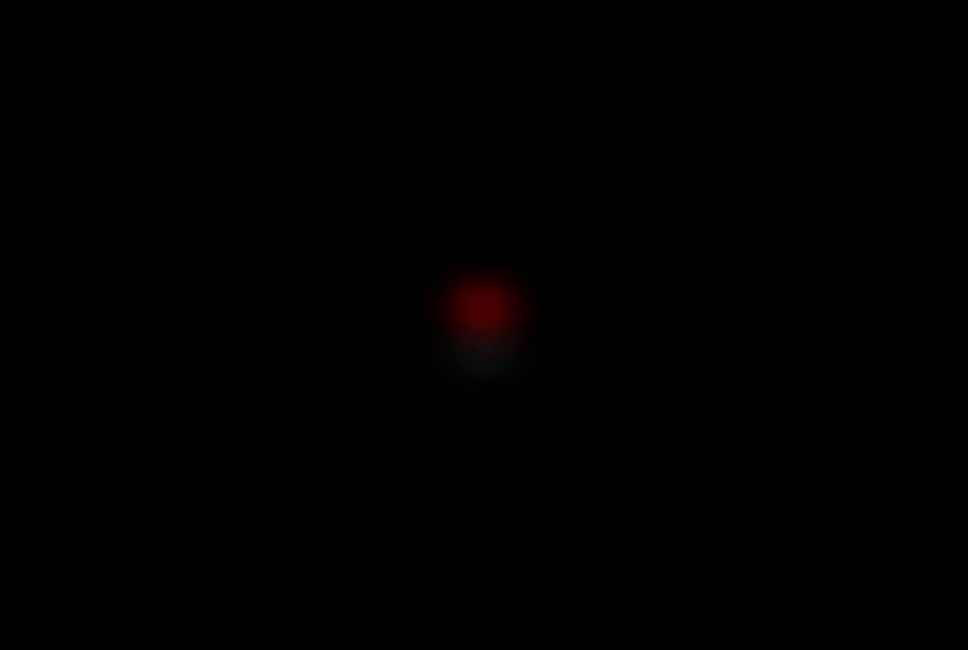